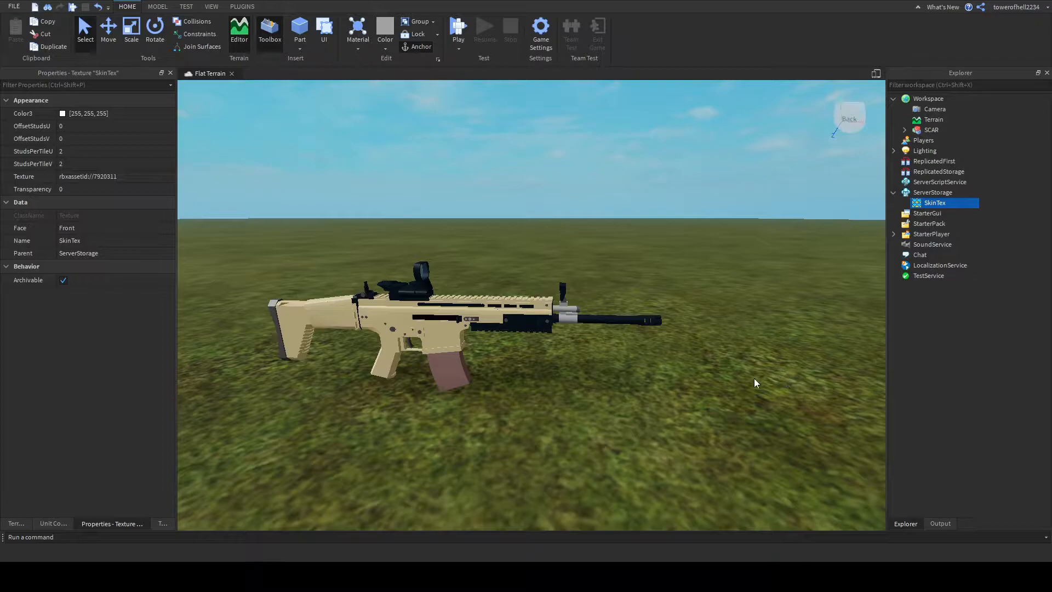
# Expand the SCAR model in the workspace to list the parts of the gun
pyautogui.press('d')
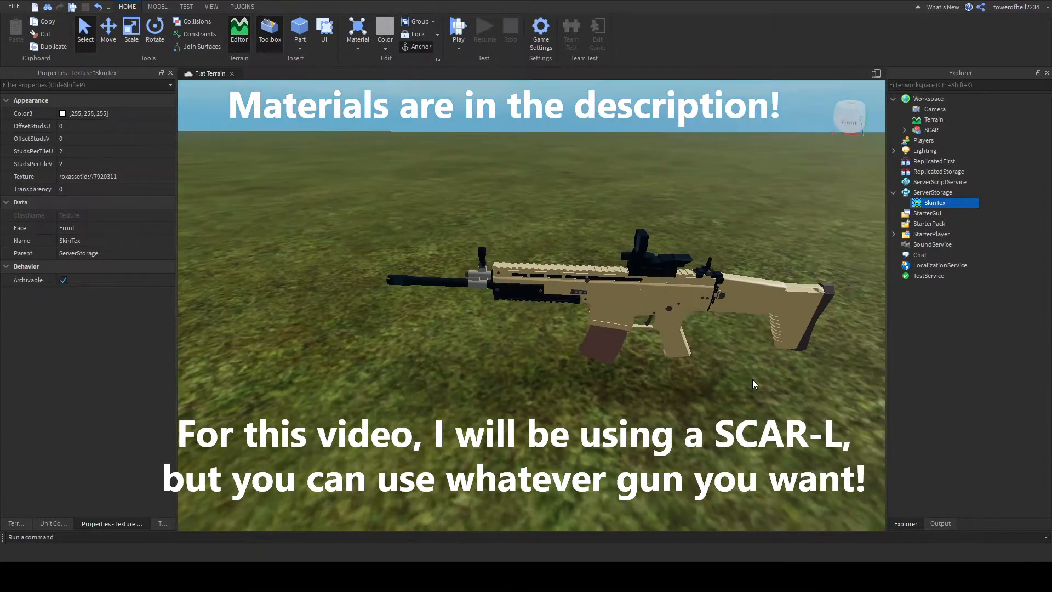
pyautogui.press('d')
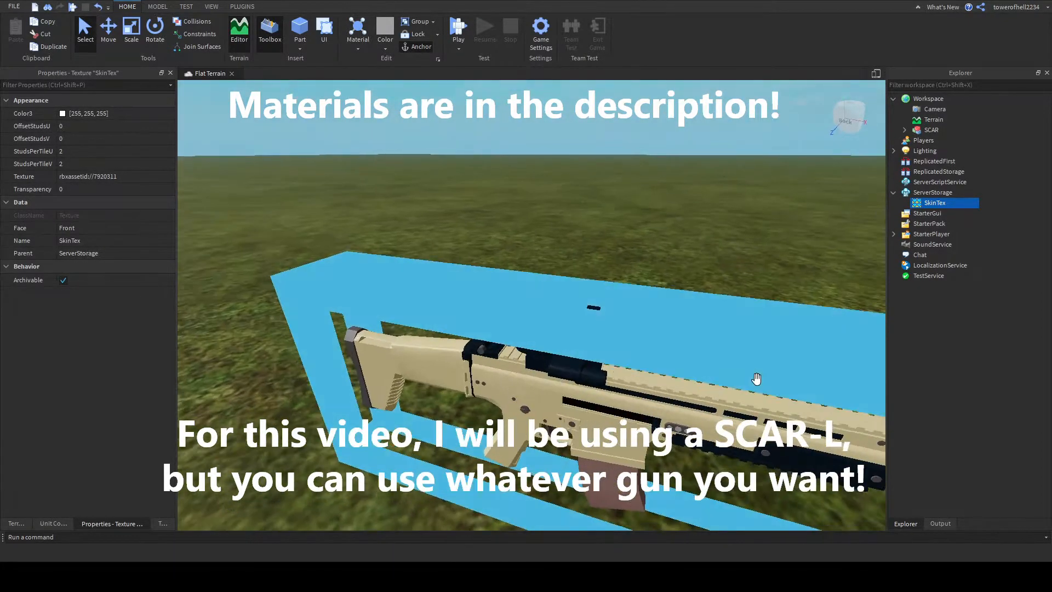
pyautogui.press('q')
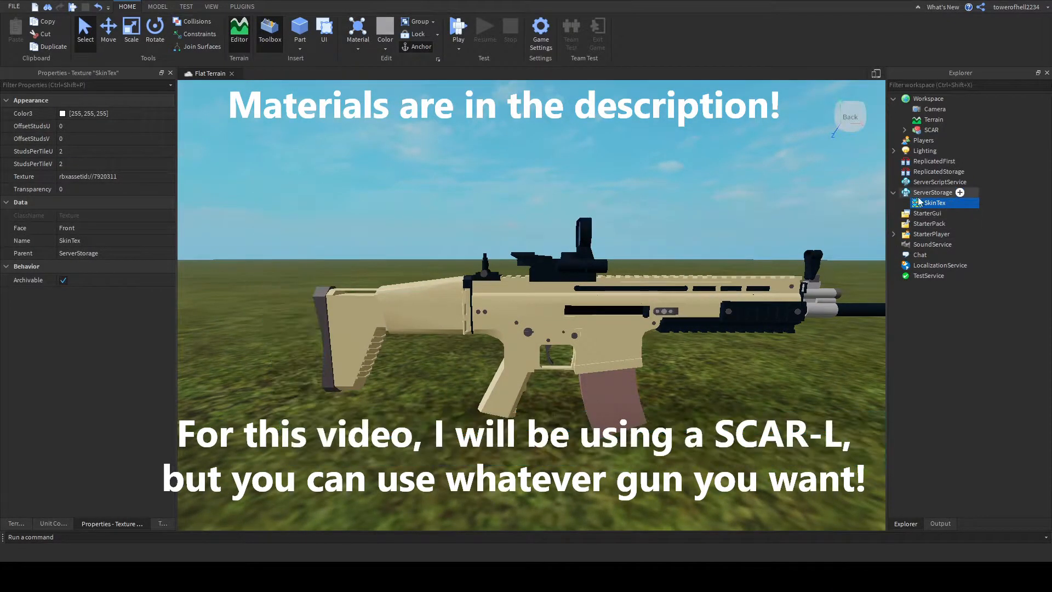
pyautogui.click(931, 132)
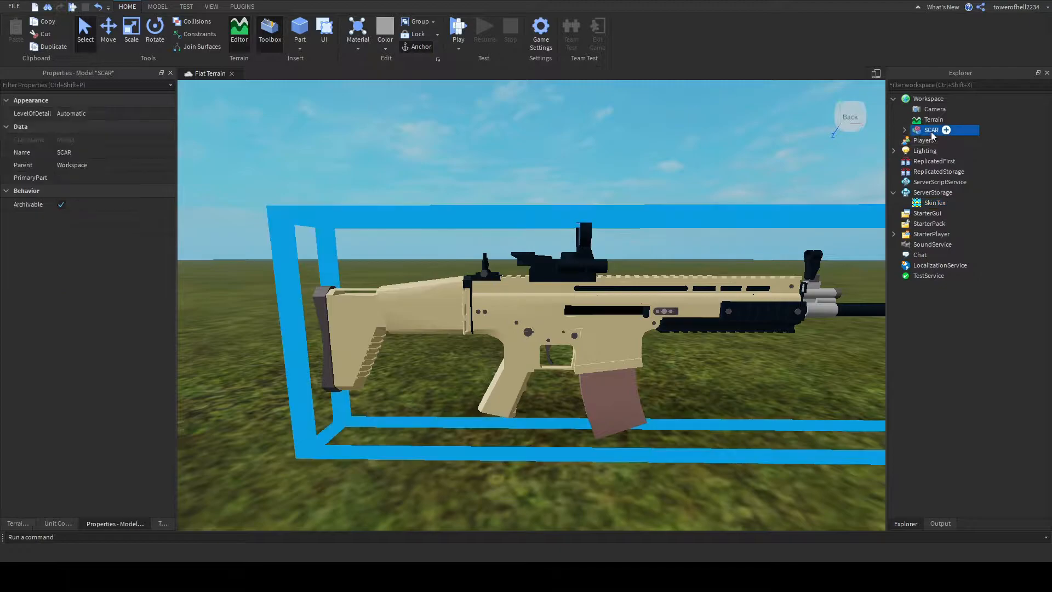
pyautogui.click(905, 130)
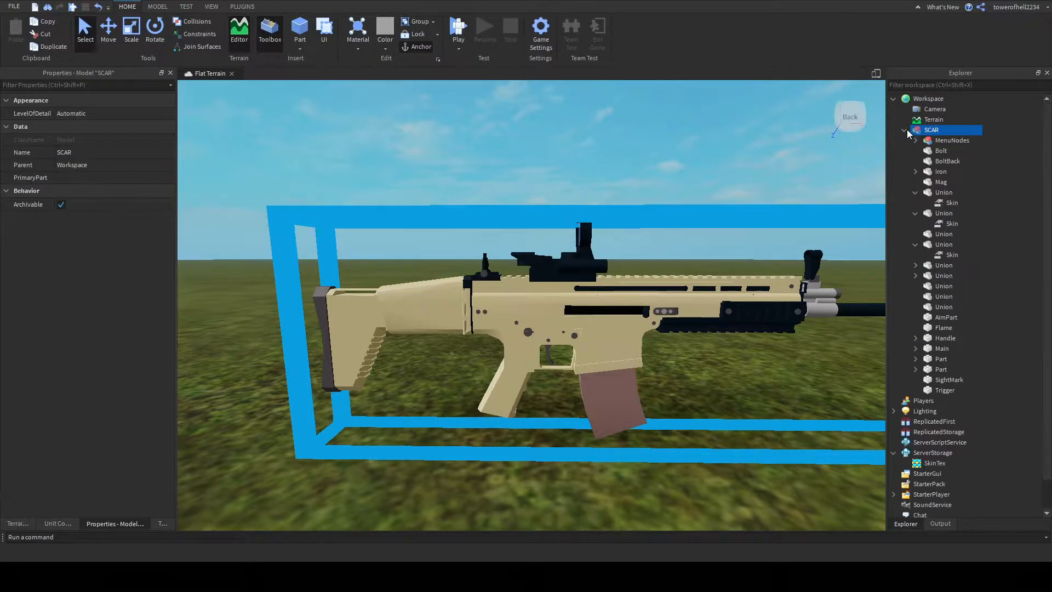
# Lift the stock union above the gun to show it separately, and undo the move
pyautogui.click(944, 192)
pyautogui.click(108, 29)
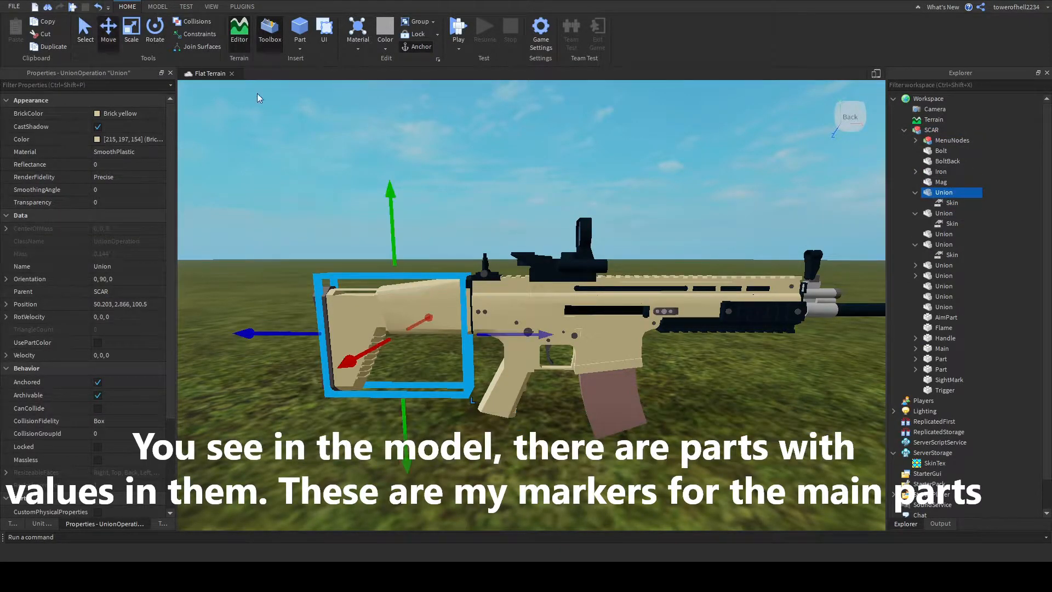
pyautogui.scroll(-5, 406, 222)
pyautogui.moveTo(466, 211); pyautogui.dragTo(488, 127)
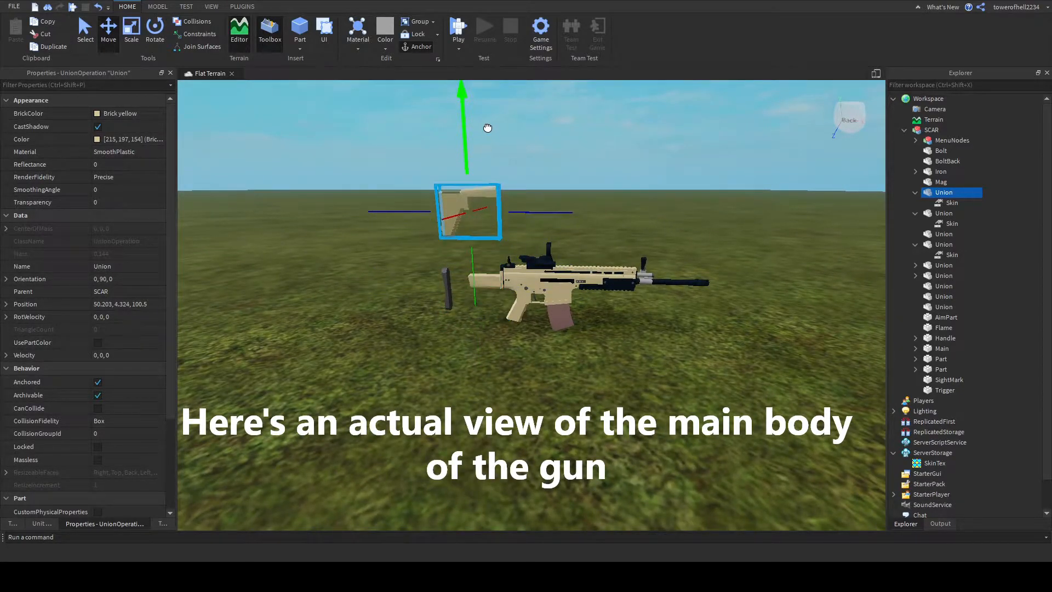
pyautogui.hotkey('ctrl', 'z')
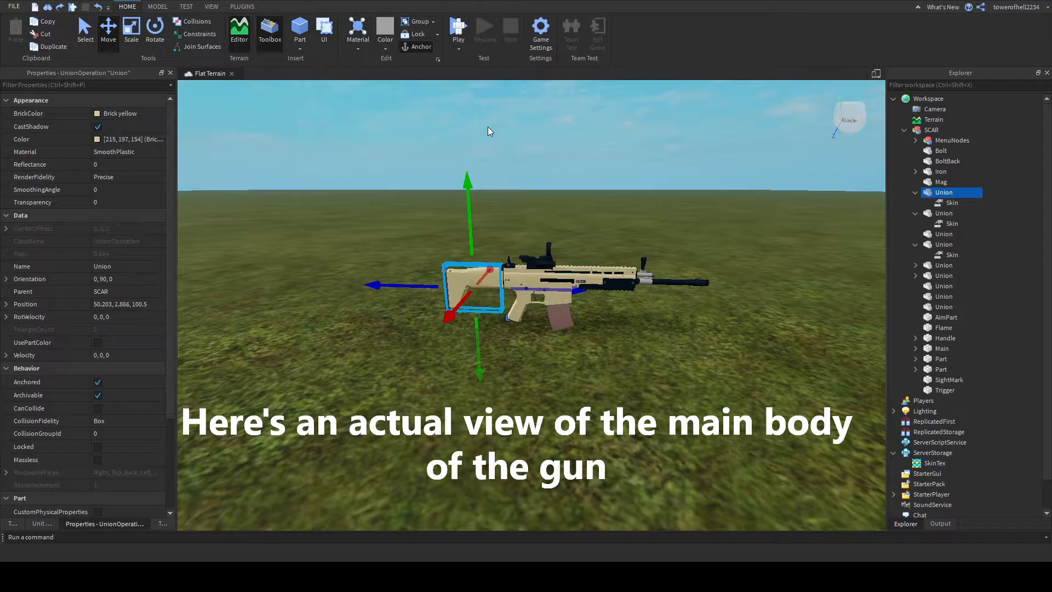
# Raise the union that forms the grip and lower receiver above the gun, and undo the move
pyautogui.click(944, 213)
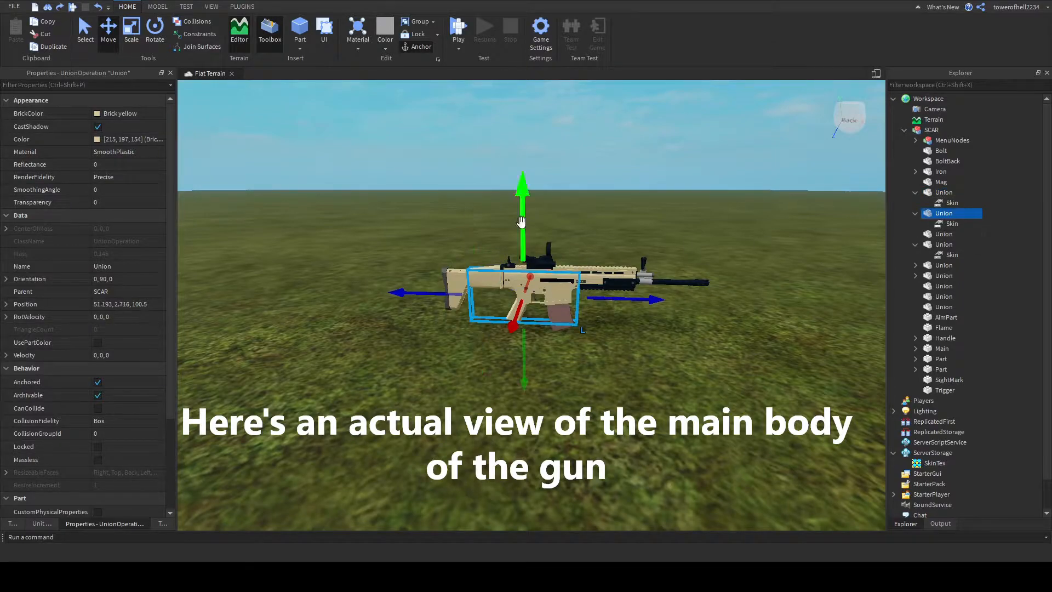
pyautogui.moveTo(529, 195); pyautogui.dragTo(552, 117)
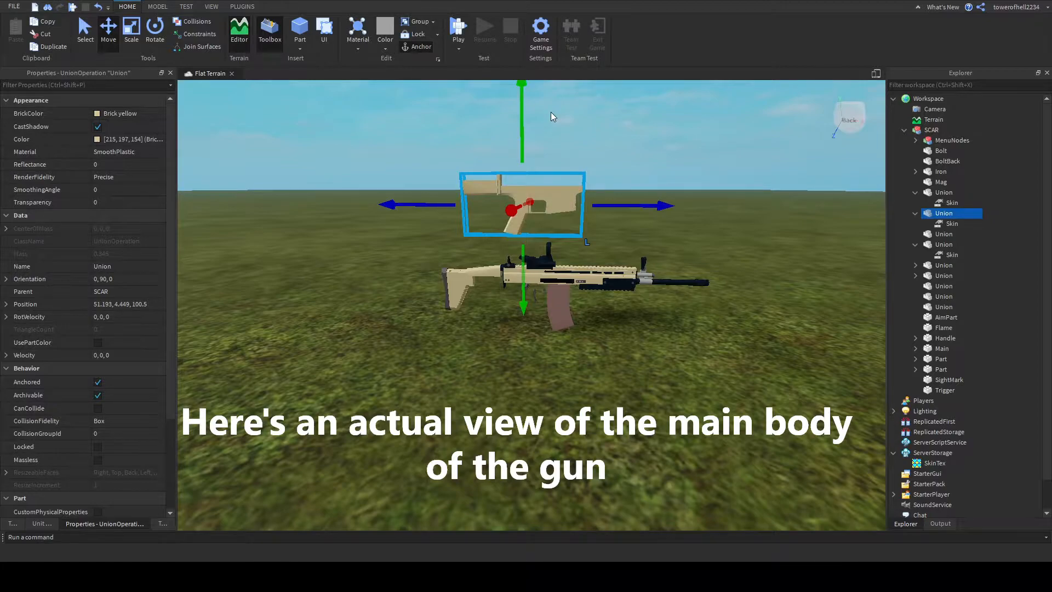
pyautogui.hotkey('ctrl', 'z')
# Raise the long upper receiver union above the gun, and undo the move
pyautogui.click(945, 245)
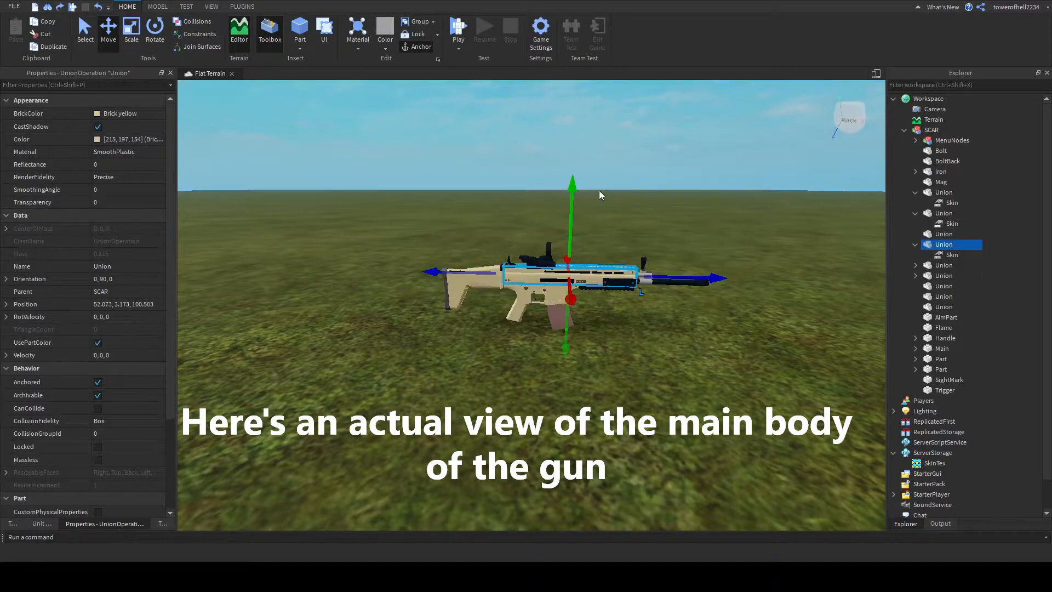
pyautogui.moveTo(600, 195); pyautogui.dragTo(599, 137)
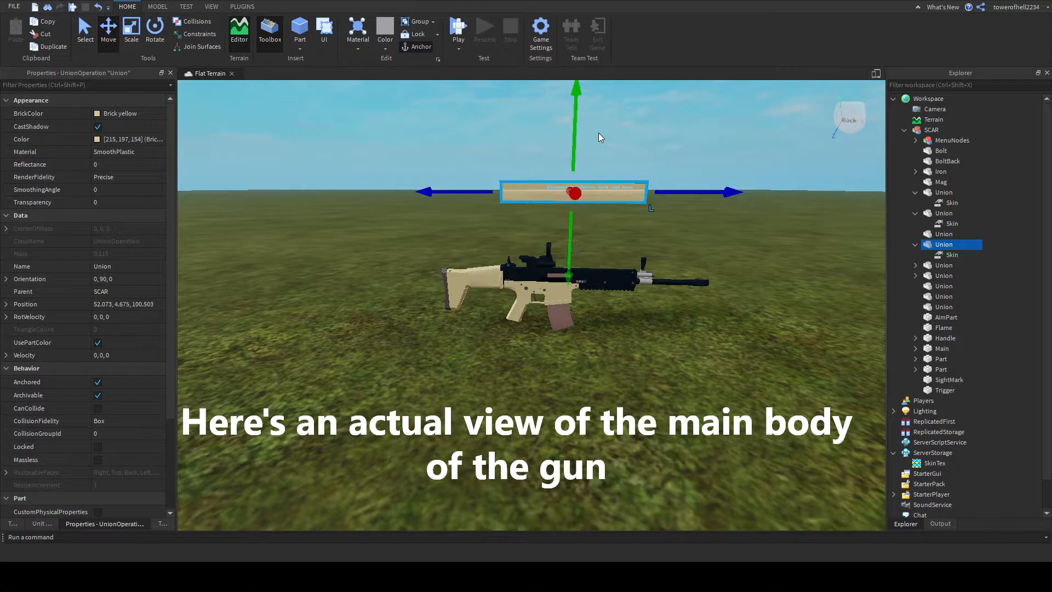
pyautogui.hotkey('ctrl', 'z')
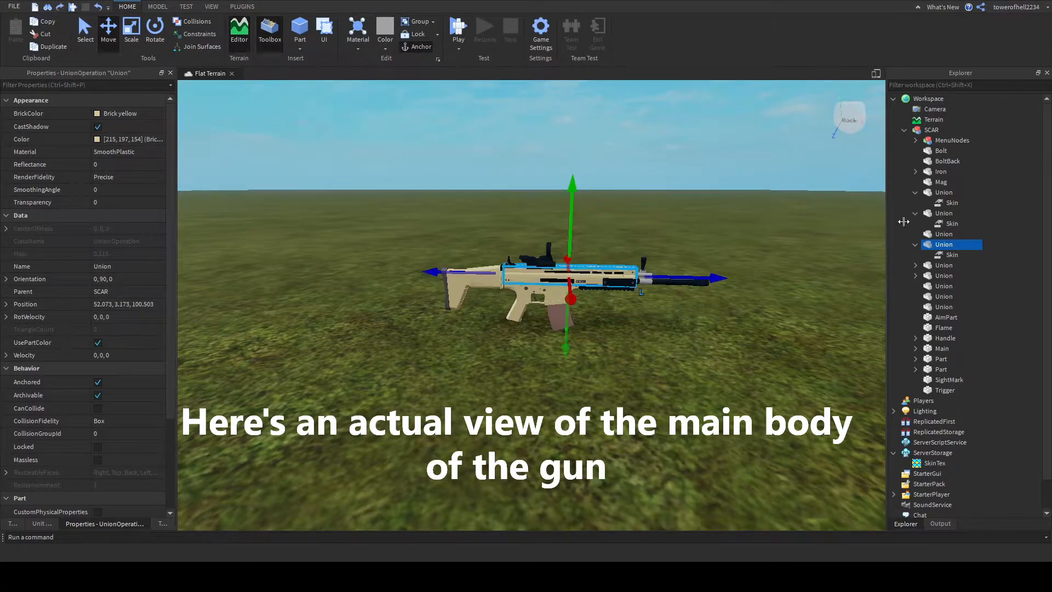
# Raise the three unions containing Skin markers together above the gun, undo the move and clear the selection
pyautogui.keyDown('ctrl'); pyautogui.click(944, 213); pyautogui.keyUp('ctrl')
pyautogui.keyDown('ctrl'); pyautogui.click(943, 192); pyautogui.keyUp('ctrl')
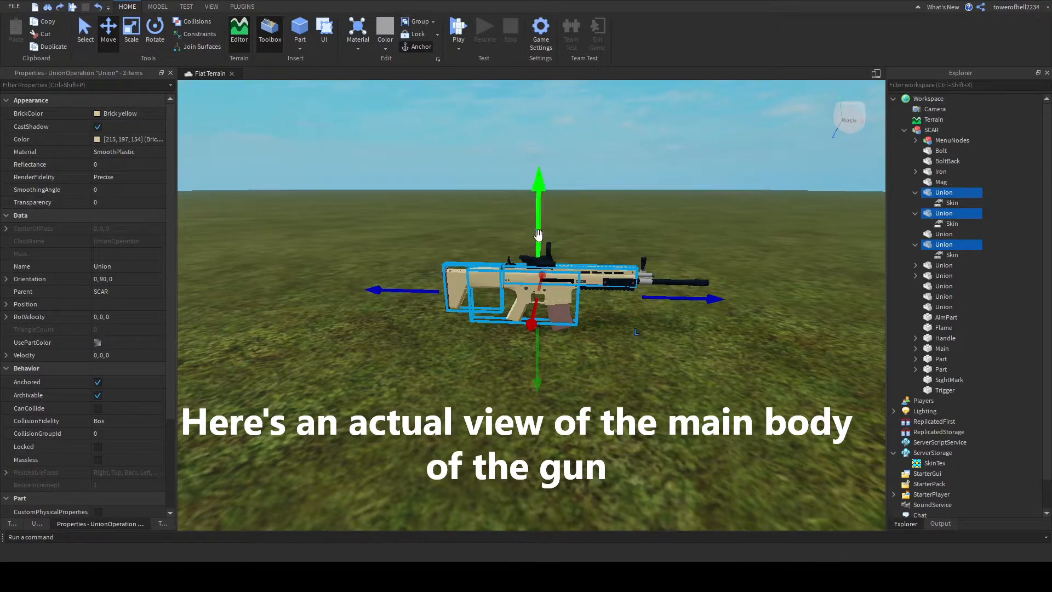
pyautogui.moveTo(537, 228); pyautogui.dragTo(568, 108)
pyautogui.moveTo(560, 261); pyautogui.dragTo(567, 260, button='right')
pyautogui.press('w')
pyautogui.hotkey('ctrl', 'z')
pyautogui.click(536, 379)
# Examine the gun's body up close and from both sides
pyautogui.moveTo(536, 380); pyautogui.dragTo(536, 380, button='right')
pyautogui.scroll(5, 536, 380)
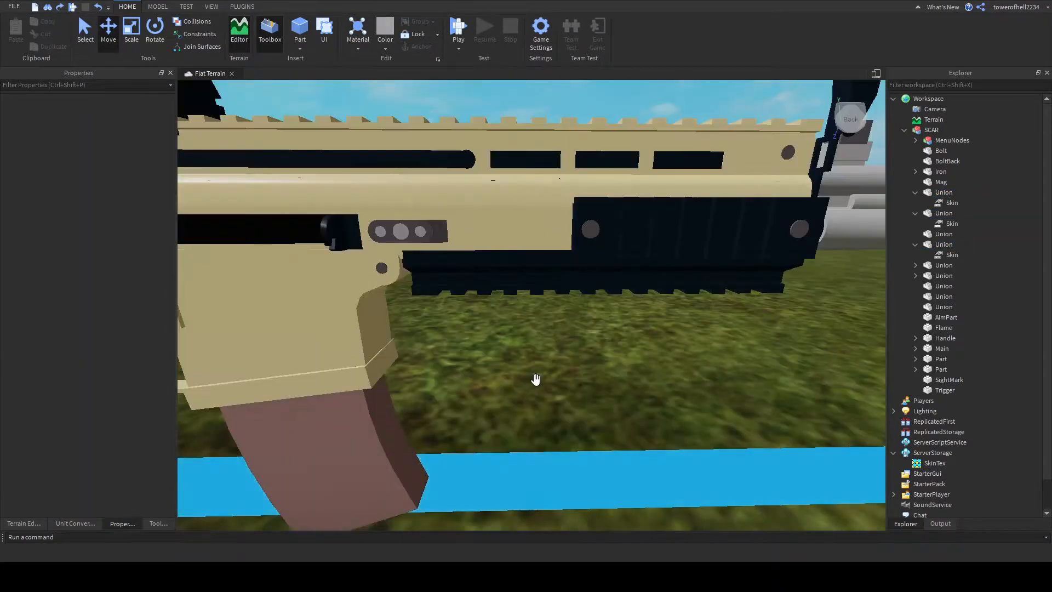
pyautogui.scroll(-5, 535, 380)
pyautogui.press('a')
pyautogui.press('d')
pyautogui.scroll(1, 536, 380)
pyautogui.scroll(-1, 536, 380)
pyautogui.moveTo(536, 380); pyautogui.dragTo(536, 380, button='right')
pyautogui.press('d')
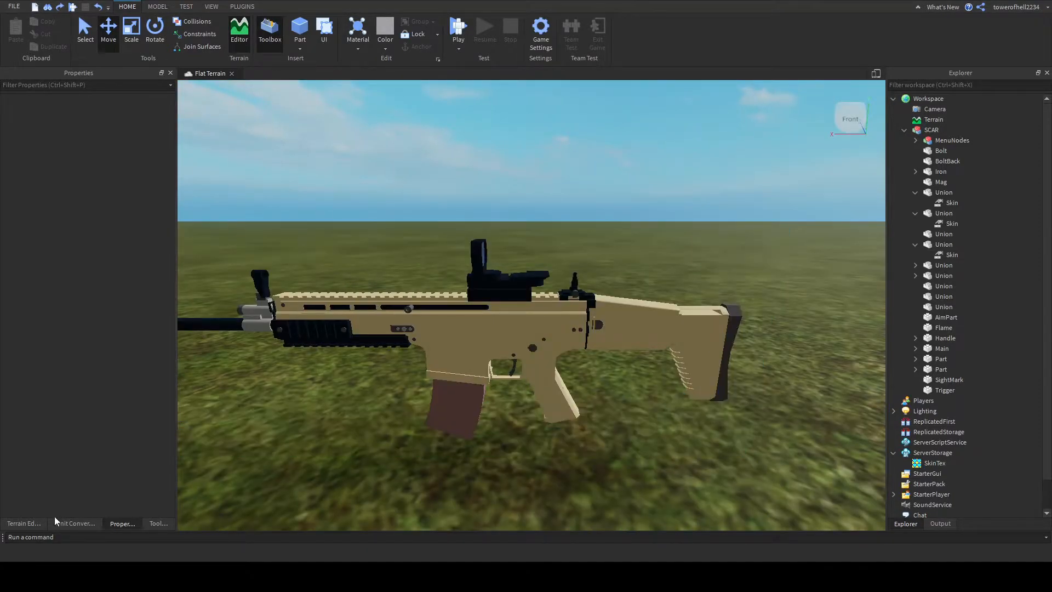
# Search the Toolbox plugins for "smooth camera"
pyautogui.click(153, 521)
pyautogui.click(22, 110)
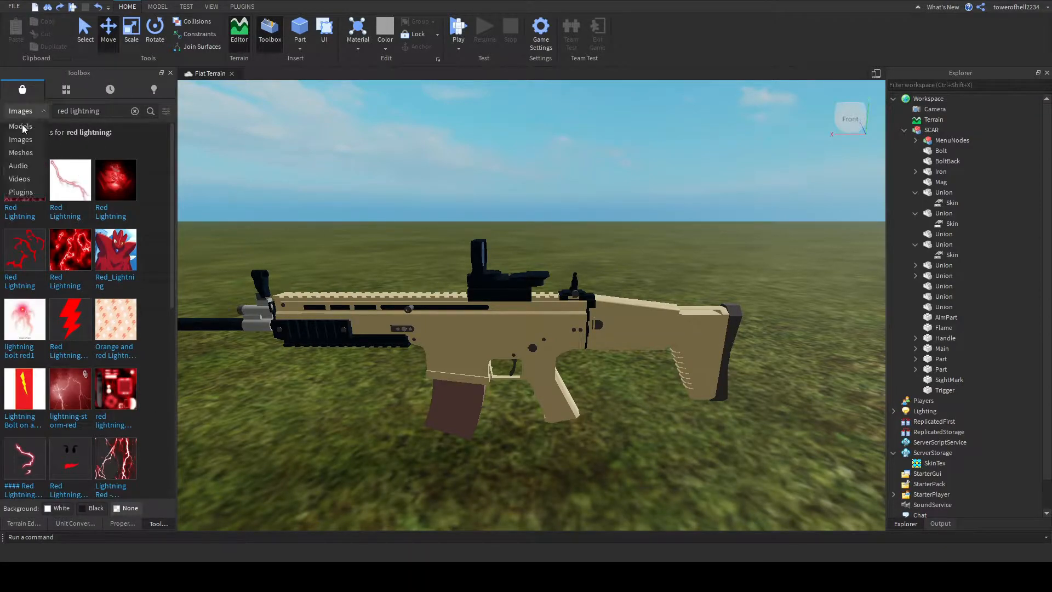
pyautogui.click(22, 192)
pyautogui.click(89, 111)
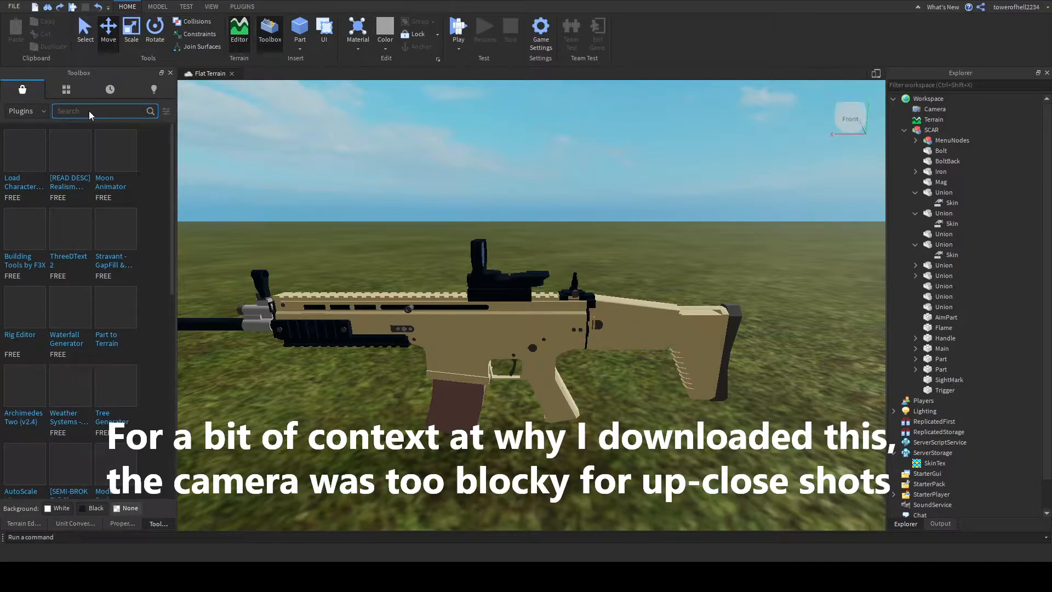
pyautogui.write('smooth camera')
pyautogui.press('Return')
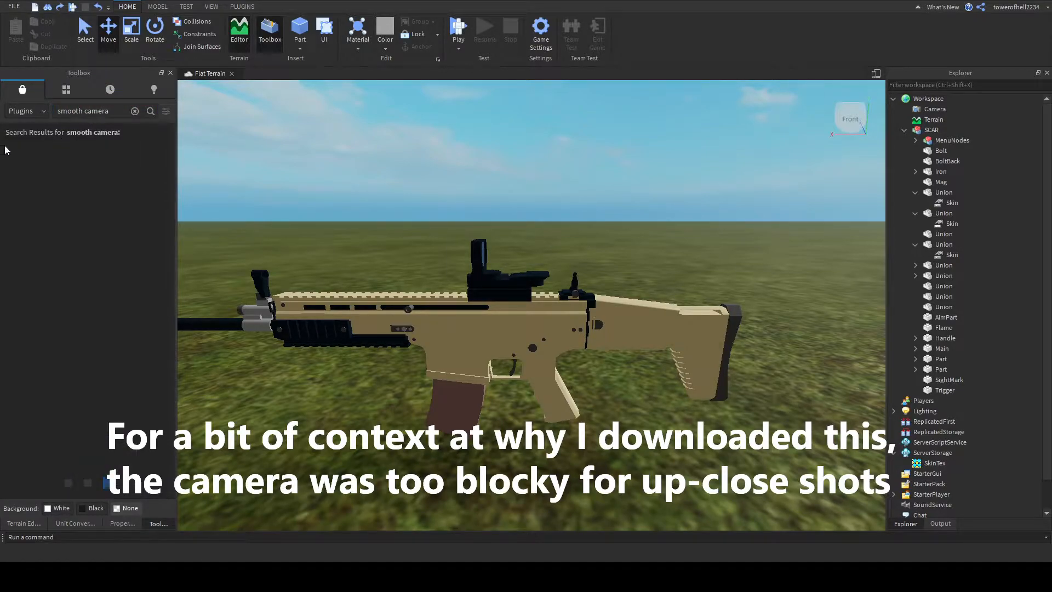
# Install the Smooth Cam plugin from the search results and bring up the installed plugin tools
pyautogui.click(12, 194)
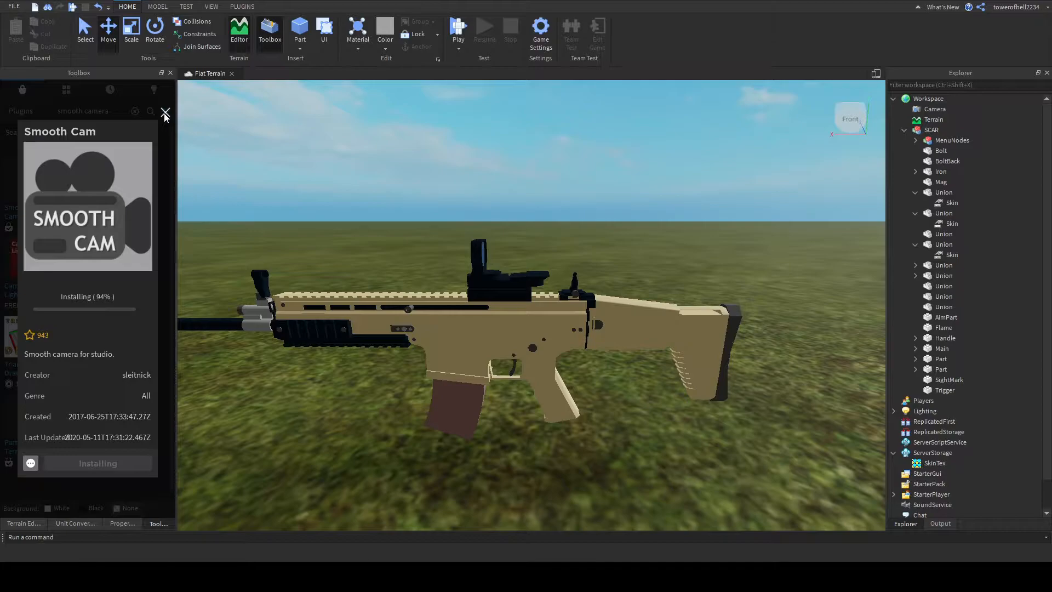
pyautogui.click(245, 10)
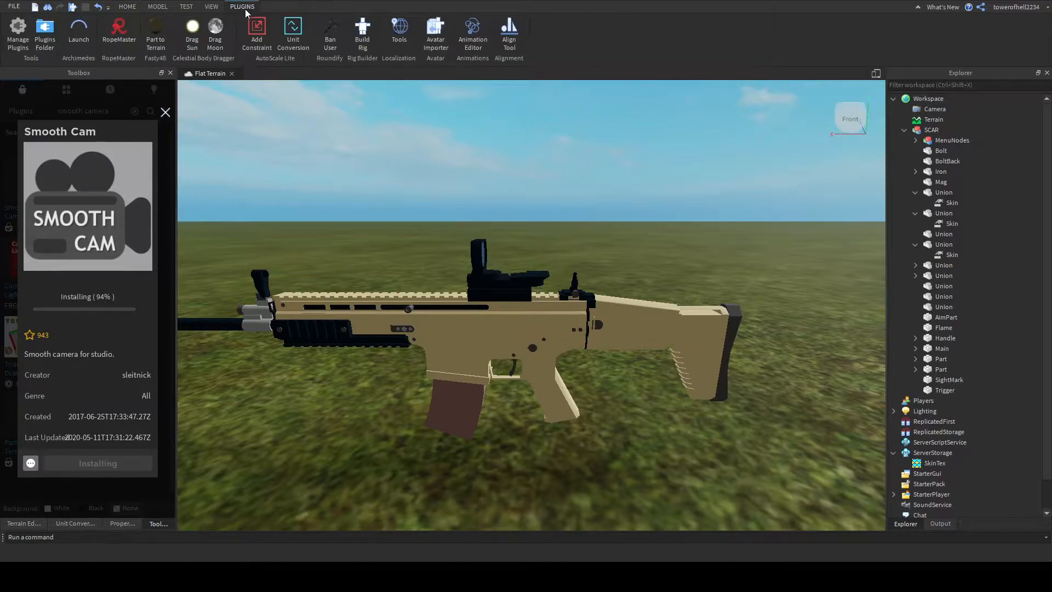
pyautogui.moveTo(395, 430); pyautogui.dragTo(364, 453, button='right')
pyautogui.scroll(-4, 363, 453)
pyautogui.scroll(2, 364, 453)
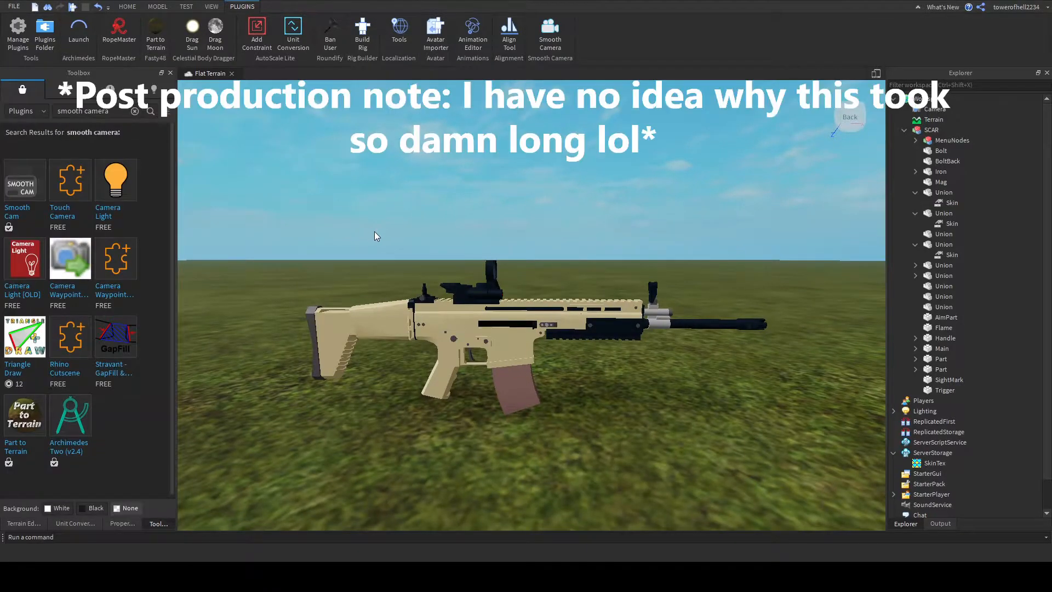
pyautogui.press('a')
pyautogui.moveTo(444, 242); pyautogui.dragTo(443, 242, button='right')
pyautogui.press('d')
pyautogui.press('s')
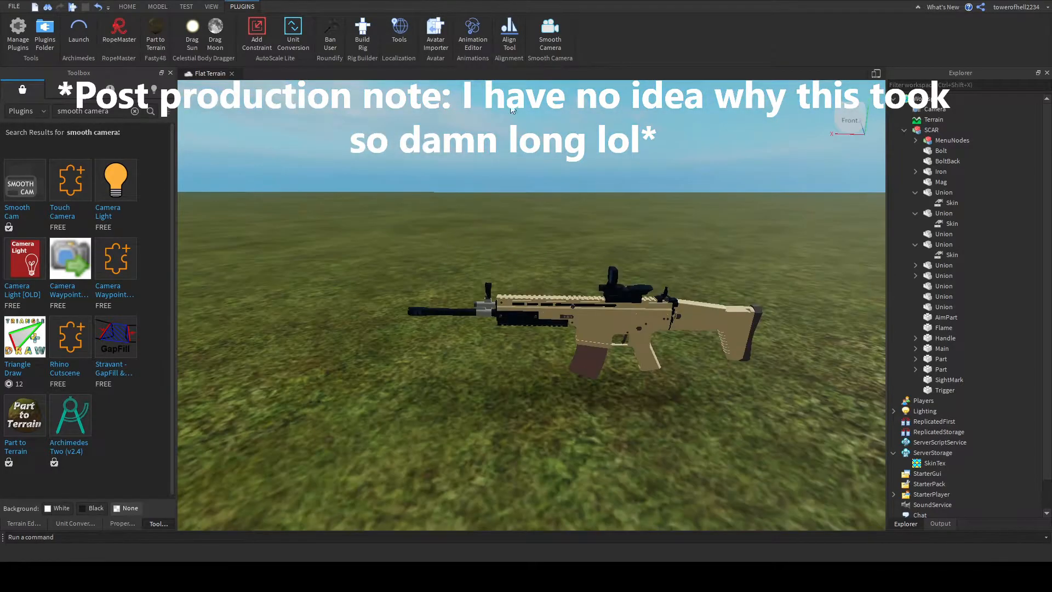
# Turn on the Smooth Camera plugin and try moving the view around the gun with it
pyautogui.click(551, 30)
pyautogui.moveTo(768, 235); pyautogui.dragTo(767, 237, button='right')
pyautogui.press('s')
pyautogui.press('a')
pyautogui.press('w')
pyautogui.press('d')
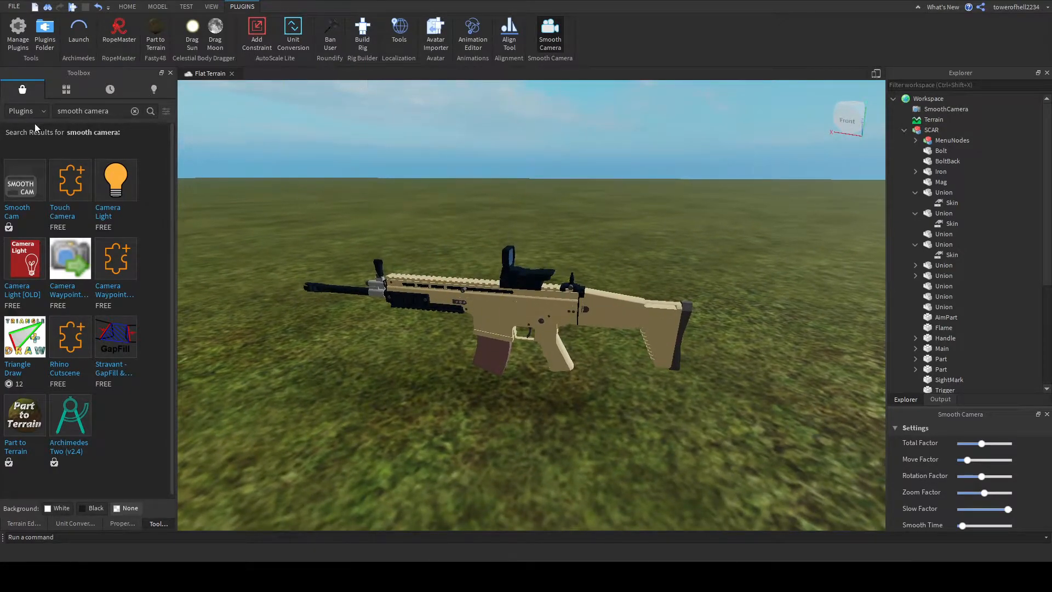
# Lower the smooth camera's Move Factor slightly and test orbiting and zooming around the gun
pyautogui.click(43, 524)
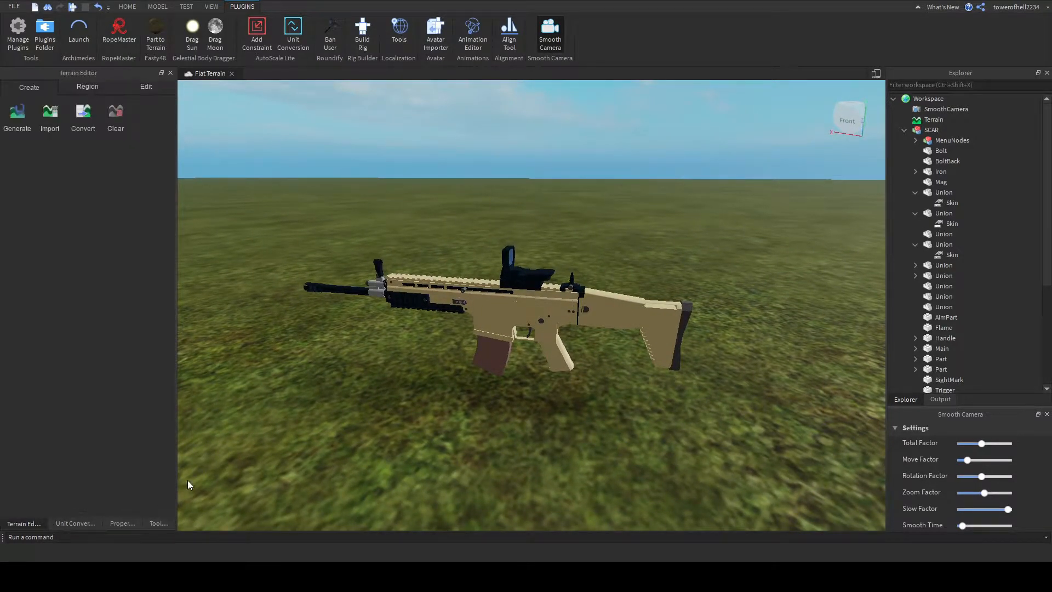
pyautogui.press('a')
pyautogui.moveTo(347, 419); pyautogui.dragTo(346, 419, button='right')
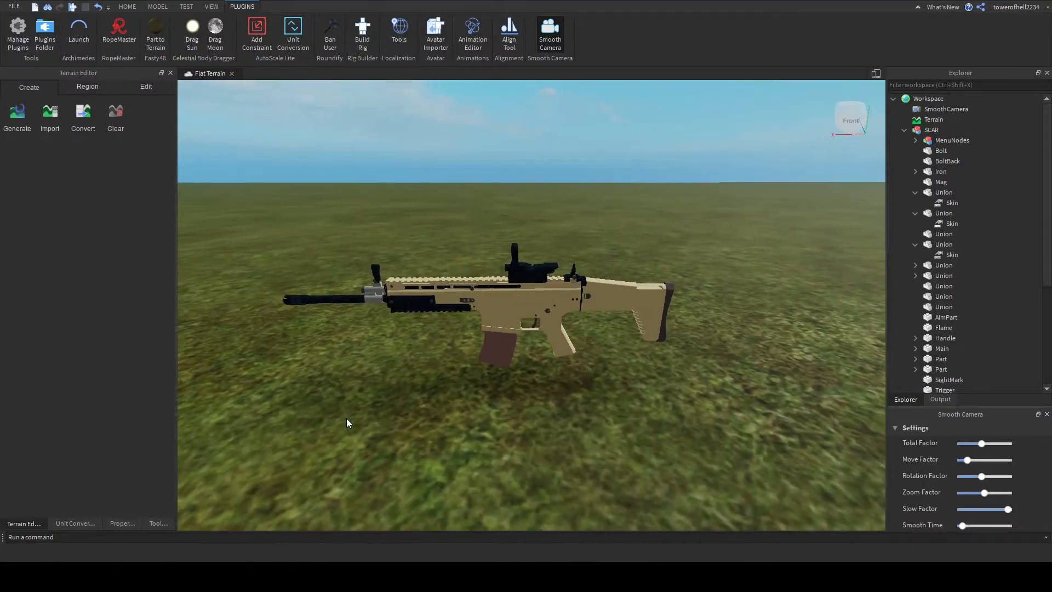
pyautogui.scroll(3, 346, 419)
pyautogui.scroll(-3, 346, 419)
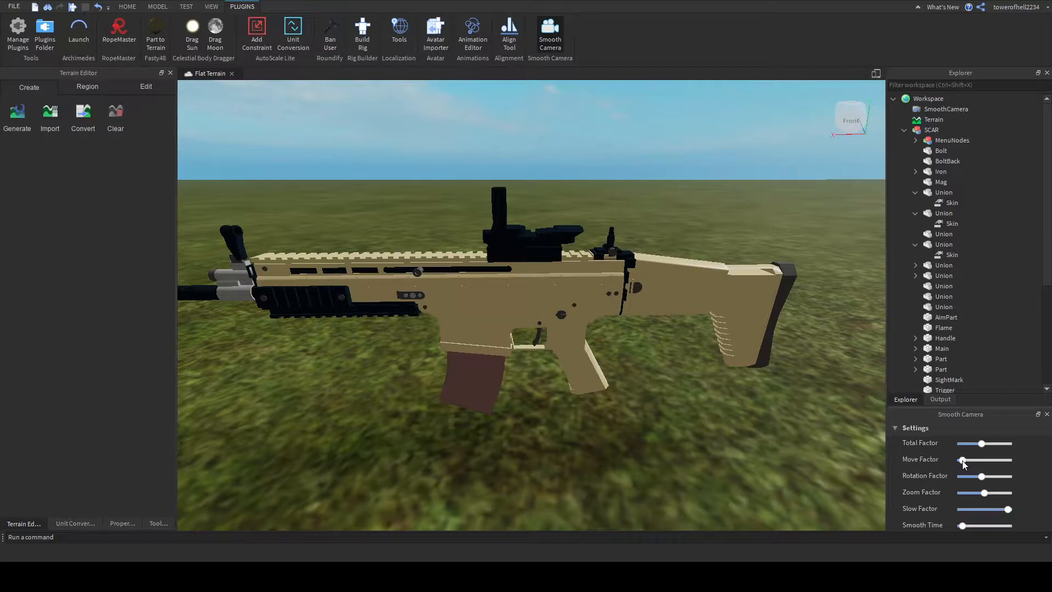
pyautogui.scroll(3, 748, 393)
pyautogui.scroll(-5, 749, 392)
pyautogui.press('d')
pyautogui.moveTo(748, 393)
pyautogui.mouseDown(button='right')
pyautogui.moveTo(733, 393)
pyautogui.moveTo(749, 392)
pyautogui.mouseUp(button='right')
pyautogui.scroll(3, 749, 392)
pyautogui.scroll(-5, 749, 393)
pyautogui.scroll(3, 749, 393)
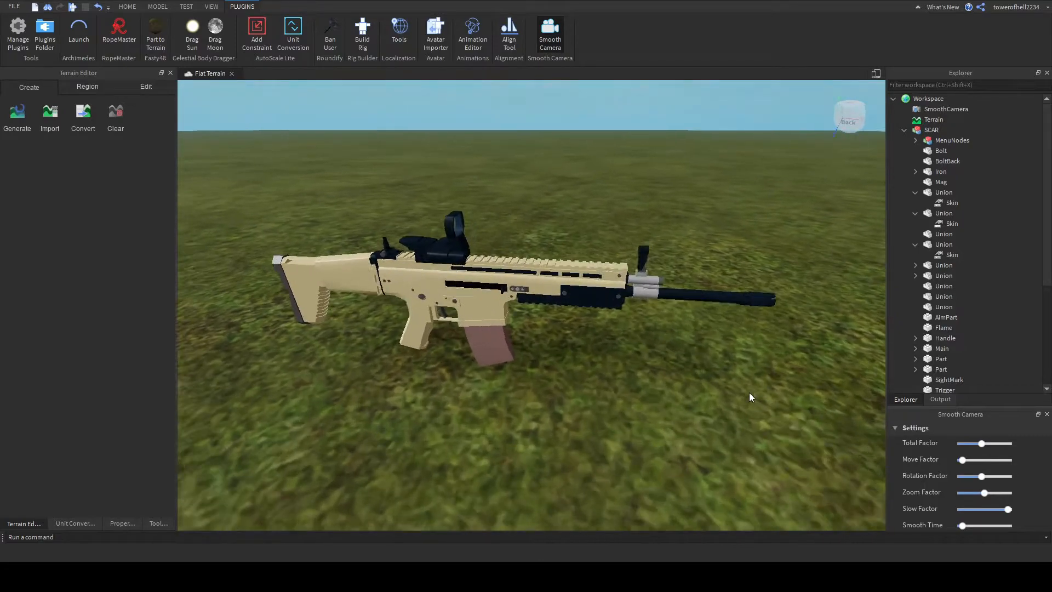
# Duplicate the SkinTex texture in ServerStorage and place the copy inside the upper receiver union that holds a Skin marker
pyautogui.scroll(-5, 943, 243)
pyautogui.click(929, 307)
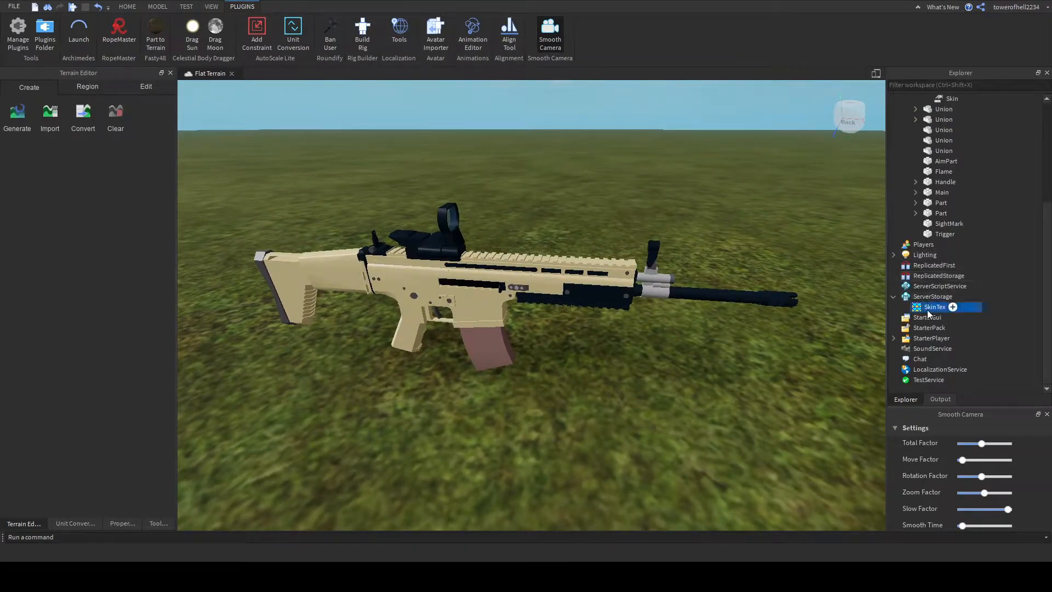
pyautogui.hotkey('ctrl', 'd')
pyautogui.moveTo(928, 319); pyautogui.dragTo(968, 182)
pyautogui.scroll(3, 971, 213)
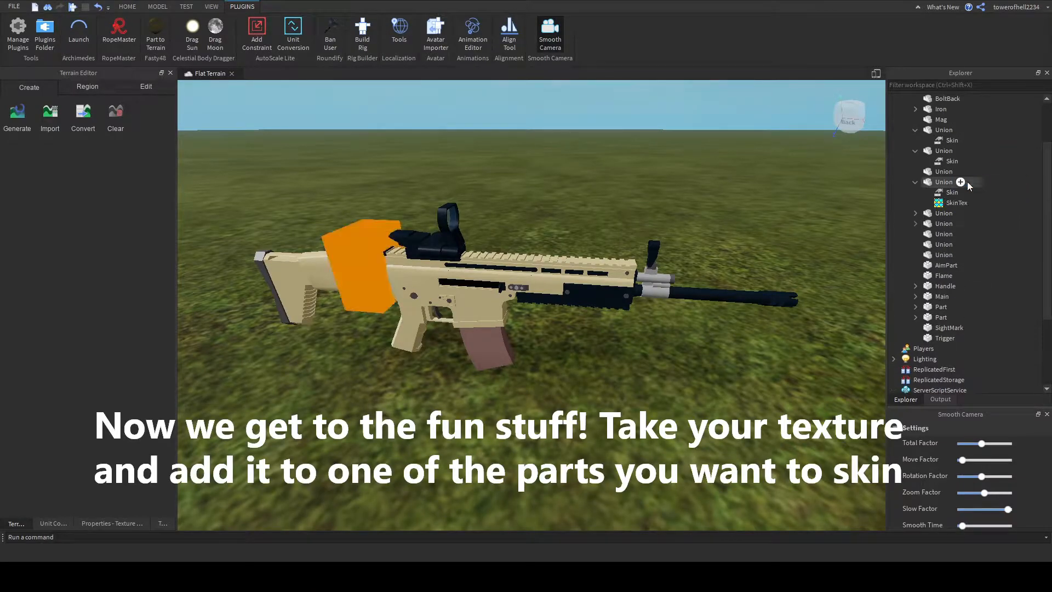
pyautogui.click(547, 440)
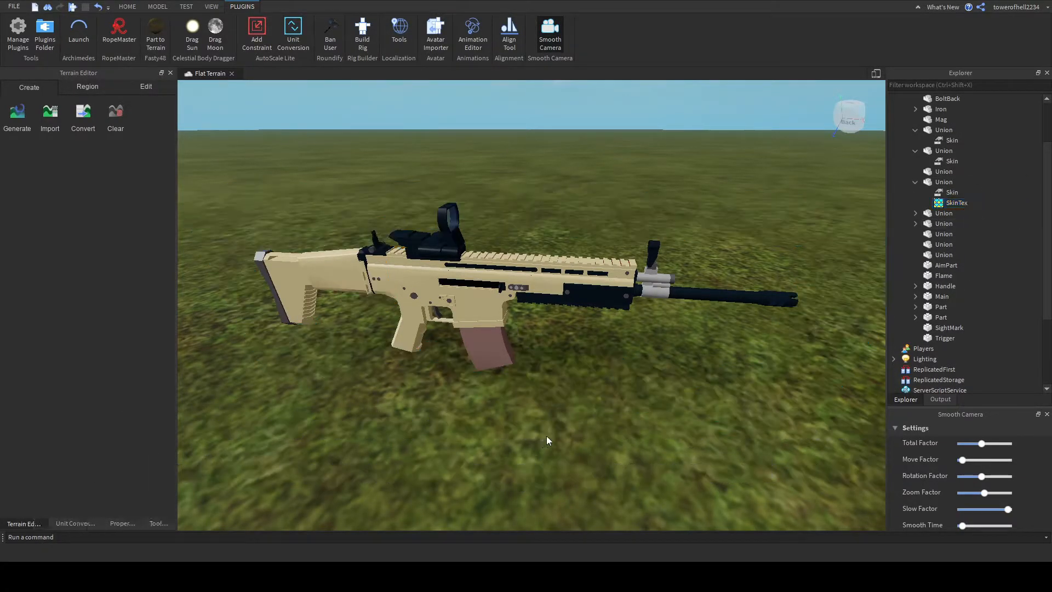
# Duplicate the SkinTex inside the upper receiver union and set the copy's Face to Bottom
pyautogui.click(954, 203)
pyautogui.hotkey('ctrl', 'd')
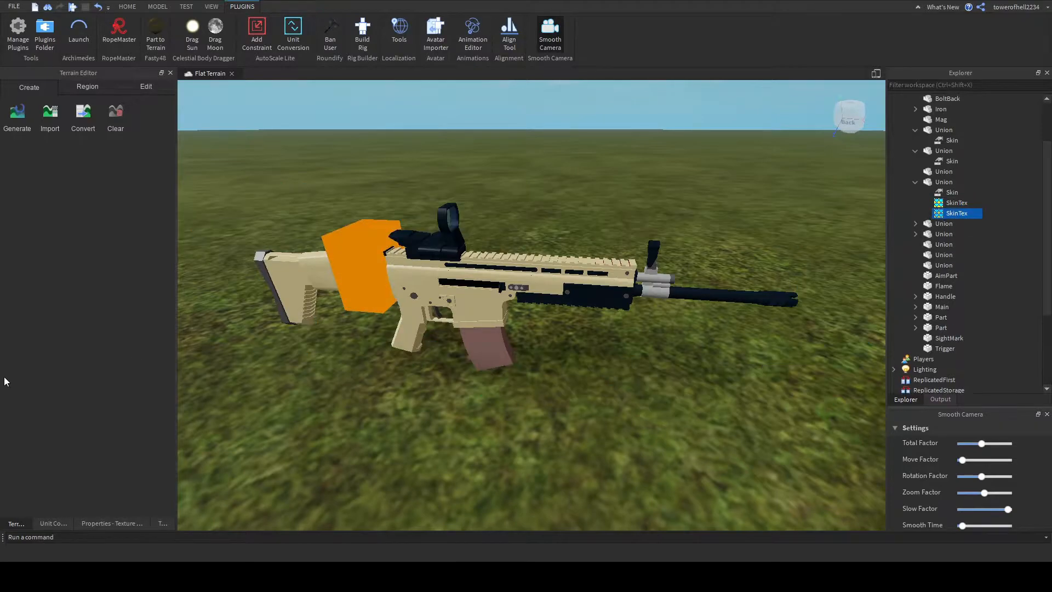
pyautogui.click(97, 522)
pyautogui.click(93, 232)
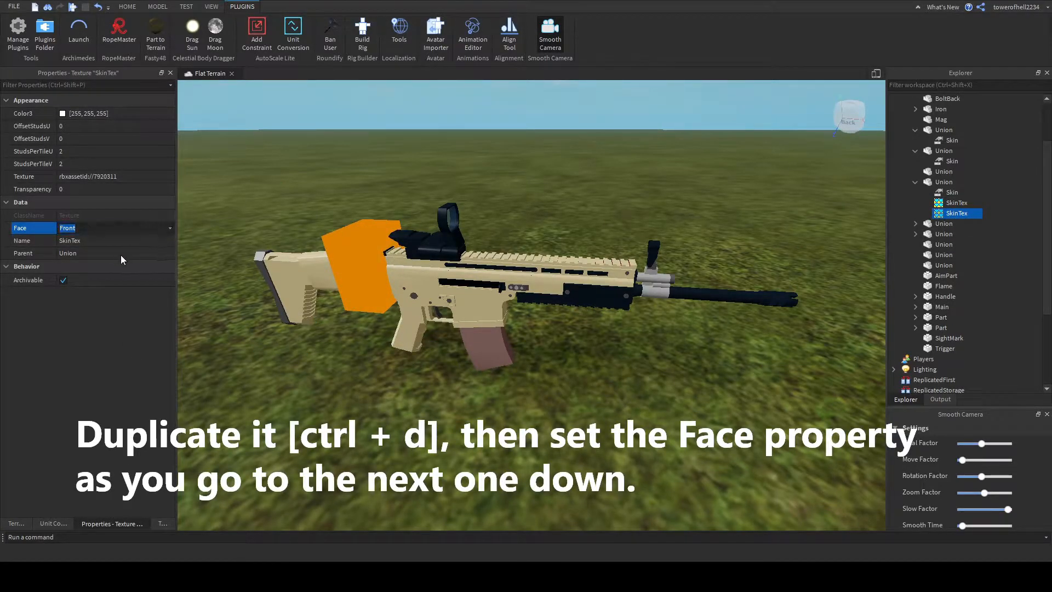
pyautogui.press('Up')
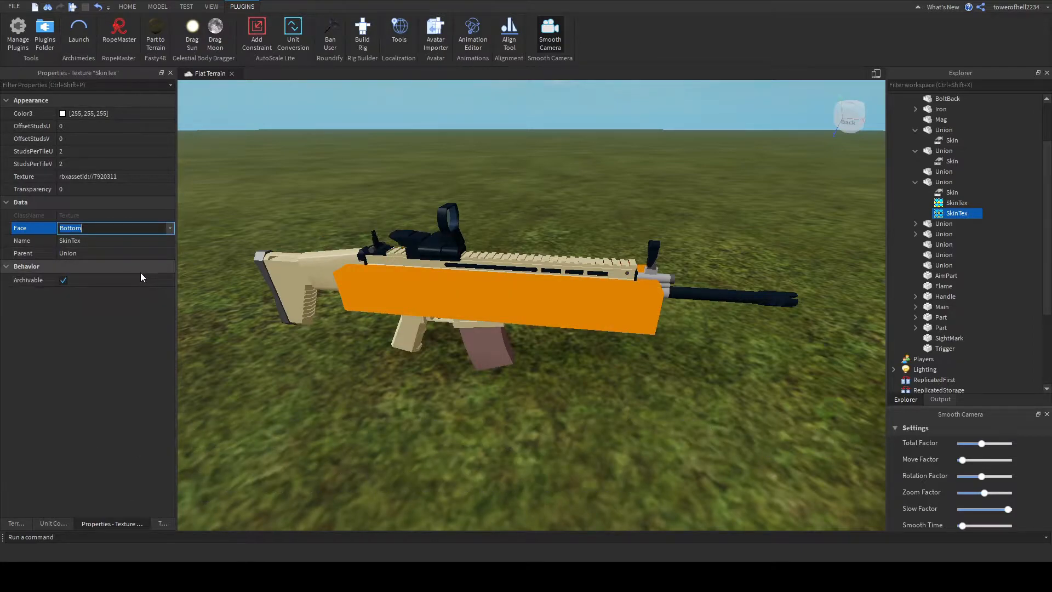
# Duplicate the SkinTex inside the upper receiver union twice, setting one copy's Face to Front and the other's to Left
pyautogui.hotkey('ctrl', 'd')
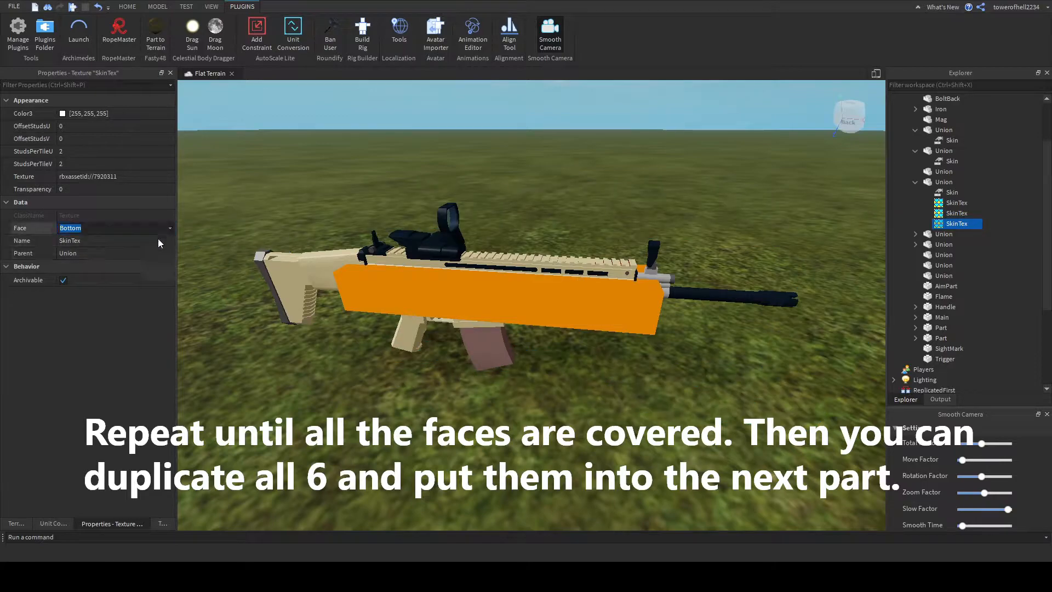
pyautogui.click(128, 257)
pyautogui.hotkey('ctrl', 'd')
pyautogui.click(169, 229)
pyautogui.click(122, 264)
# Add two more SkinTex duplicates to the upper receiver union, with Face set to Right and Top
pyautogui.hotkey('ctrl', 'd')
pyautogui.click(171, 228)
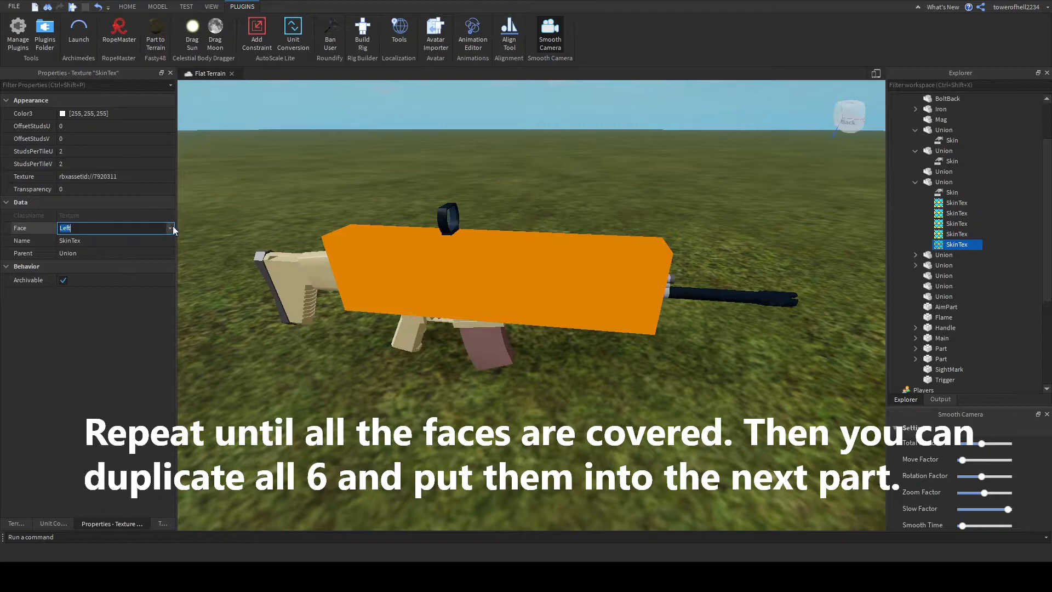
pyautogui.click(130, 269)
pyautogui.hotkey('ctrl', 'd')
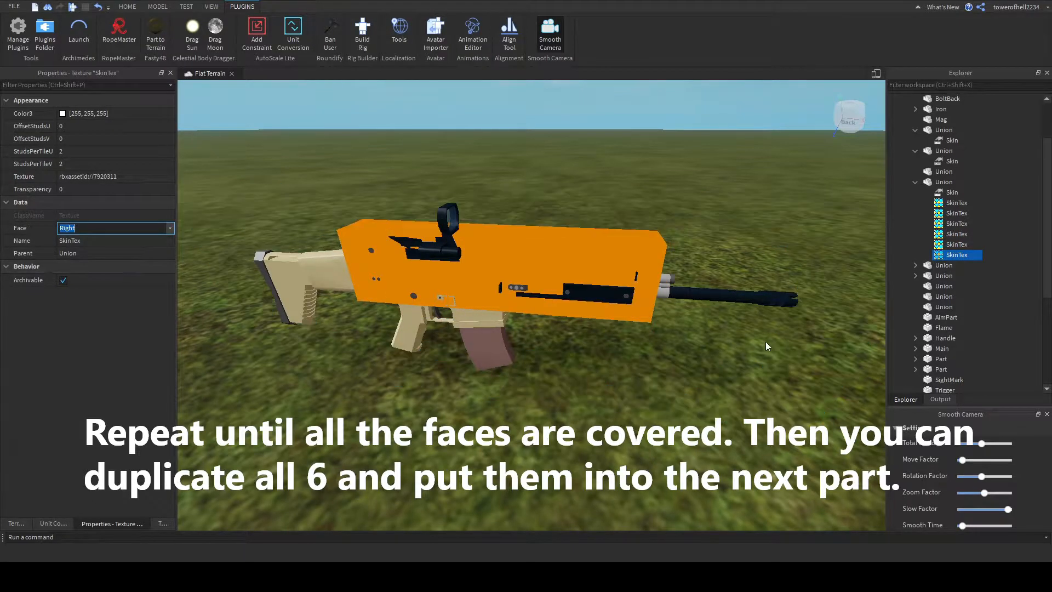
pyautogui.click(172, 231)
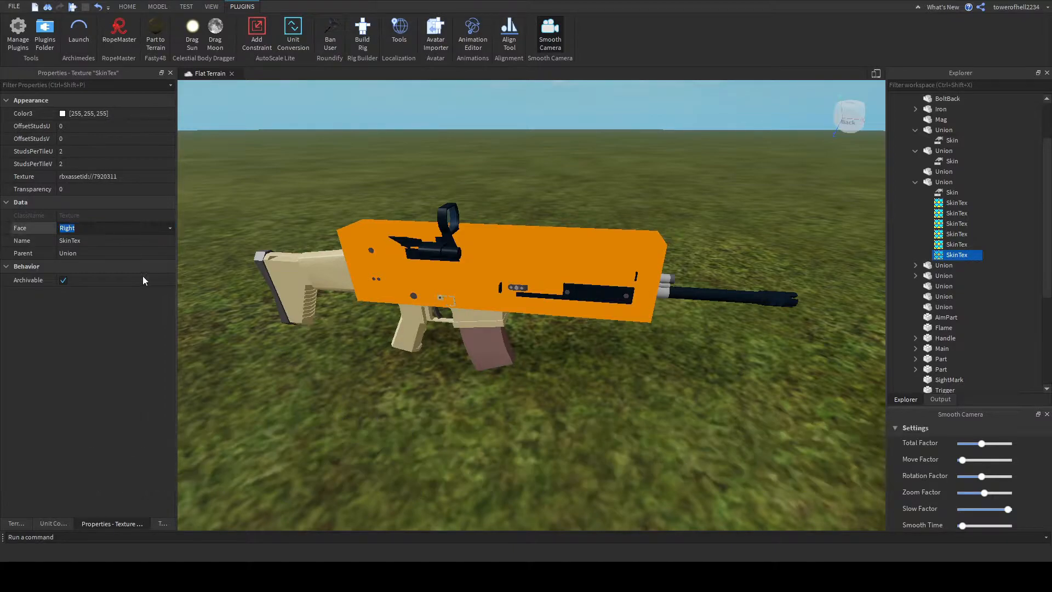
pyautogui.click(140, 278)
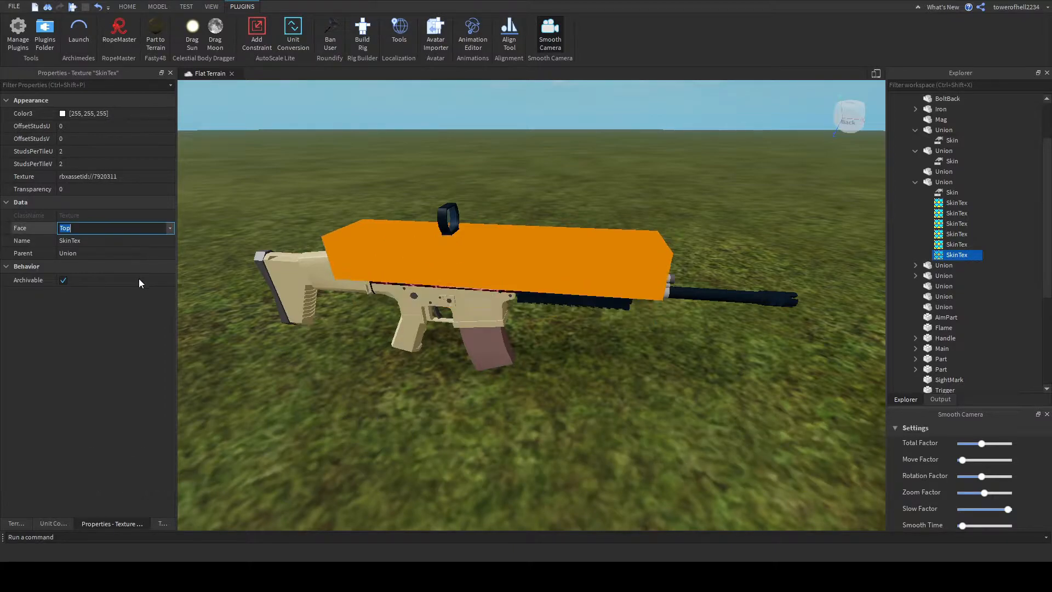
# Set the Face of the first SkinTex in the upper receiver union to Back
pyautogui.click(956, 203)
pyautogui.click(124, 231)
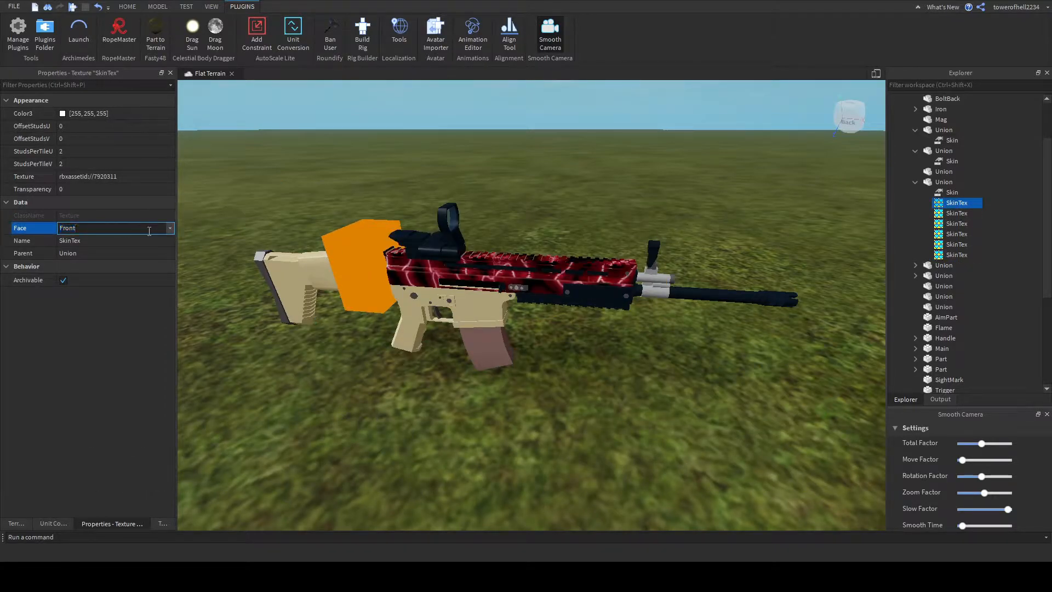
pyautogui.click(167, 232)
pyautogui.click(153, 239)
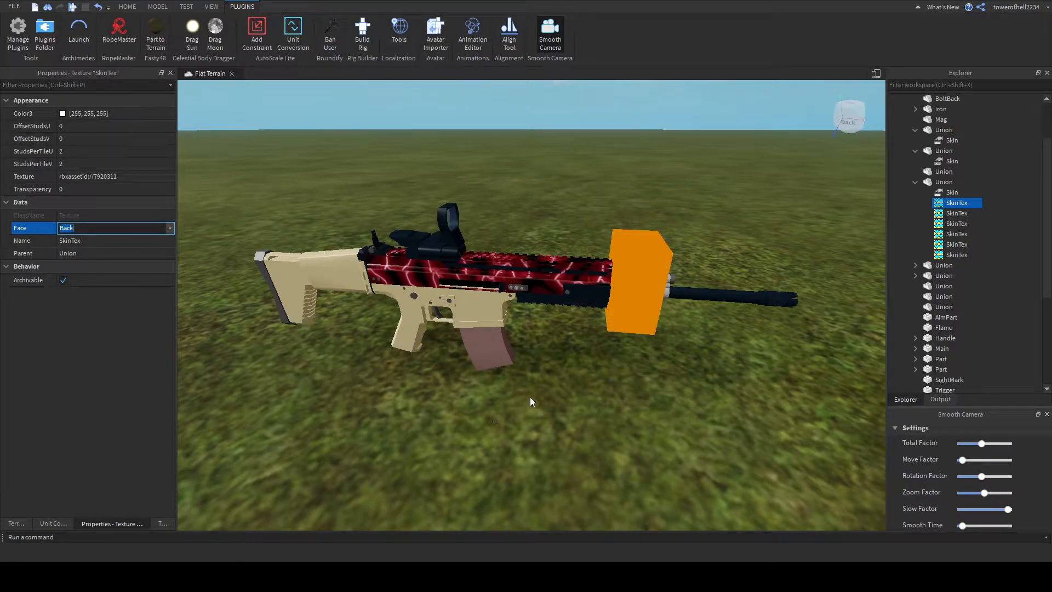
# Duplicate all six SkinTex textures of the upper receiver and place the copies inside the lower receiver and grip union
pyautogui.click(611, 367)
pyautogui.moveTo(612, 367); pyautogui.dragTo(618, 363, button='right')
pyautogui.press('d')
pyautogui.press('w')
pyautogui.press('d')
pyautogui.scroll(-5, 618, 363)
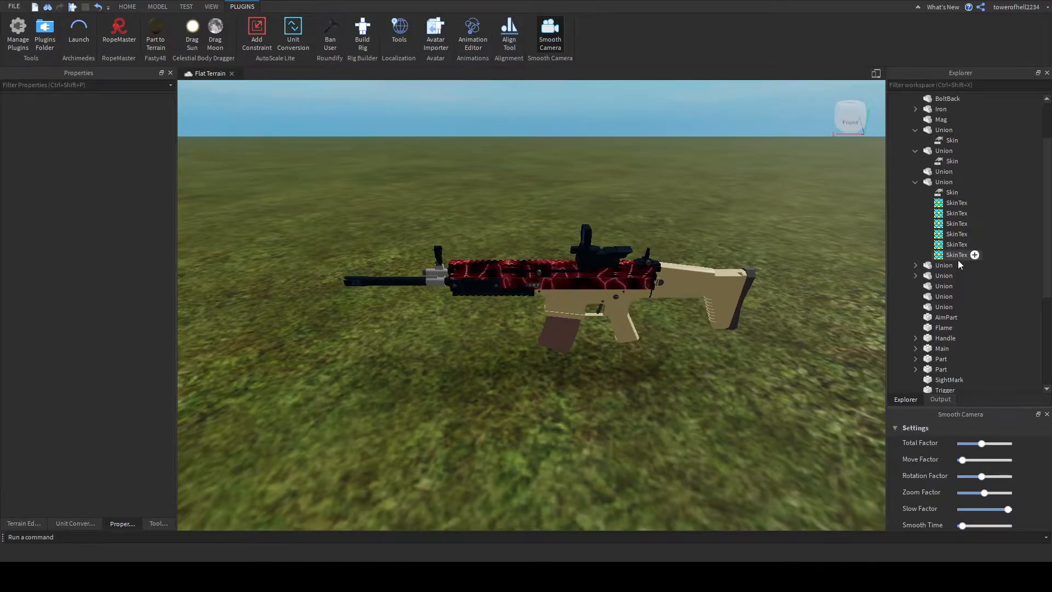
pyautogui.click(957, 255)
pyautogui.keyDown('shift'); pyautogui.click(958, 204); pyautogui.keyUp('shift')
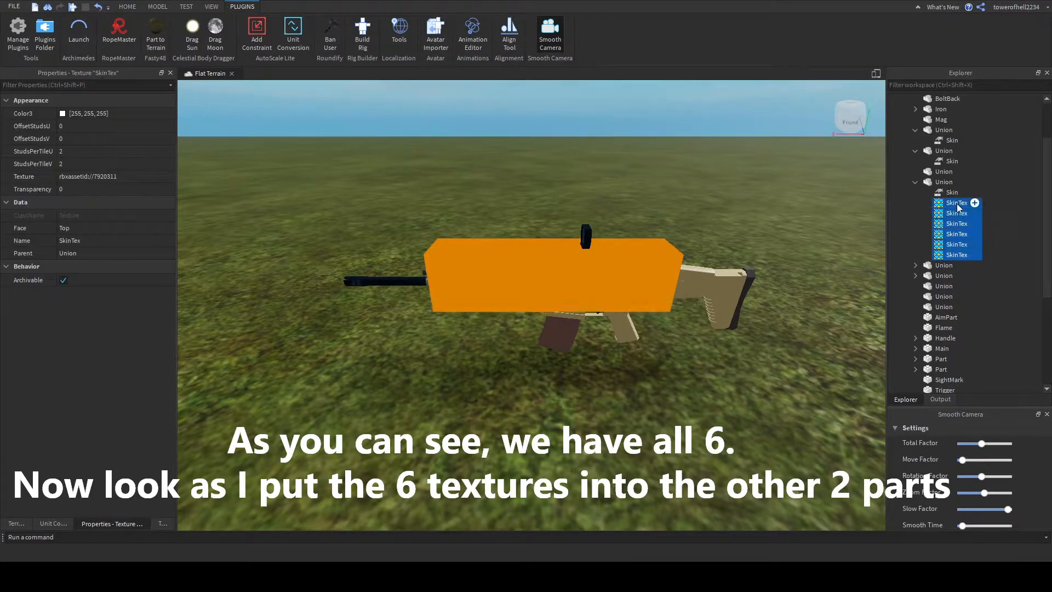
pyautogui.hotkey('ctrl', 'd')
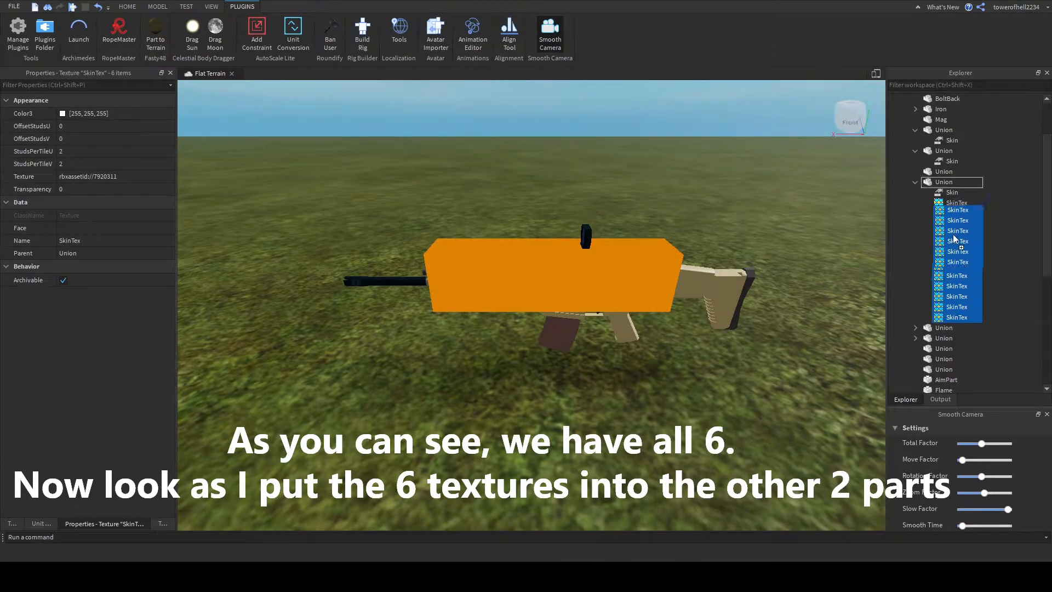
pyautogui.moveTo(958, 152); pyautogui.dragTo(952, 149)
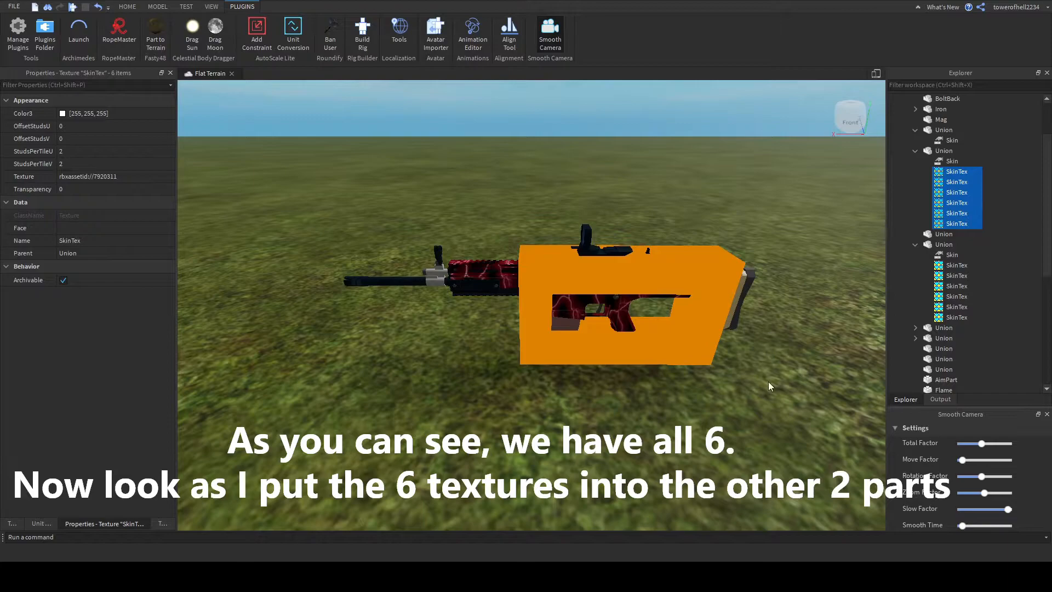
# Duplicate the six SkinTex textures again, place the copies inside the stock union, and collapse the other textured unions
pyautogui.hotkey('ctrl', 'd')
pyautogui.moveTo(974, 249); pyautogui.dragTo(944, 130)
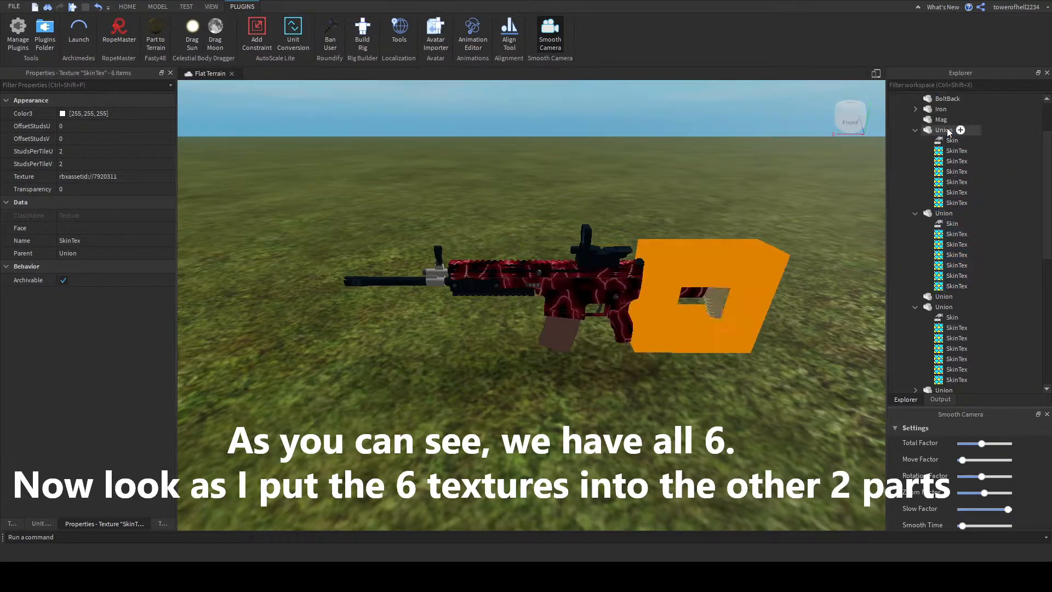
pyautogui.click(915, 130)
pyautogui.click(915, 140)
pyautogui.click(916, 161)
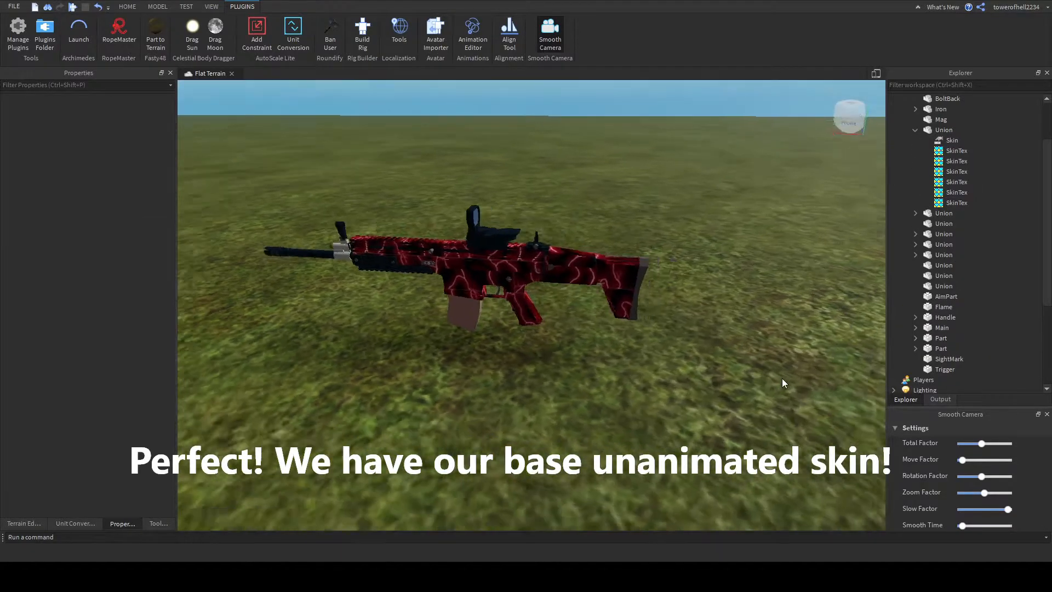
# Insert a Script into the stock union and delete its default code
pyautogui.moveTo(782, 378); pyautogui.dragTo(794, 377, button='right')
pyautogui.scroll(-4, 795, 378)
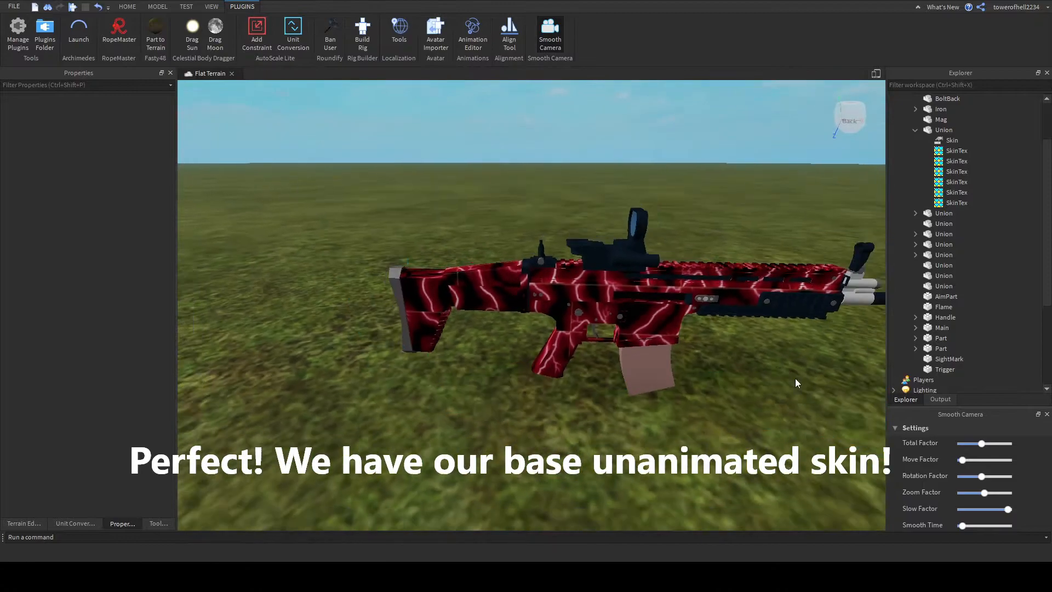
pyautogui.scroll(3, 795, 378)
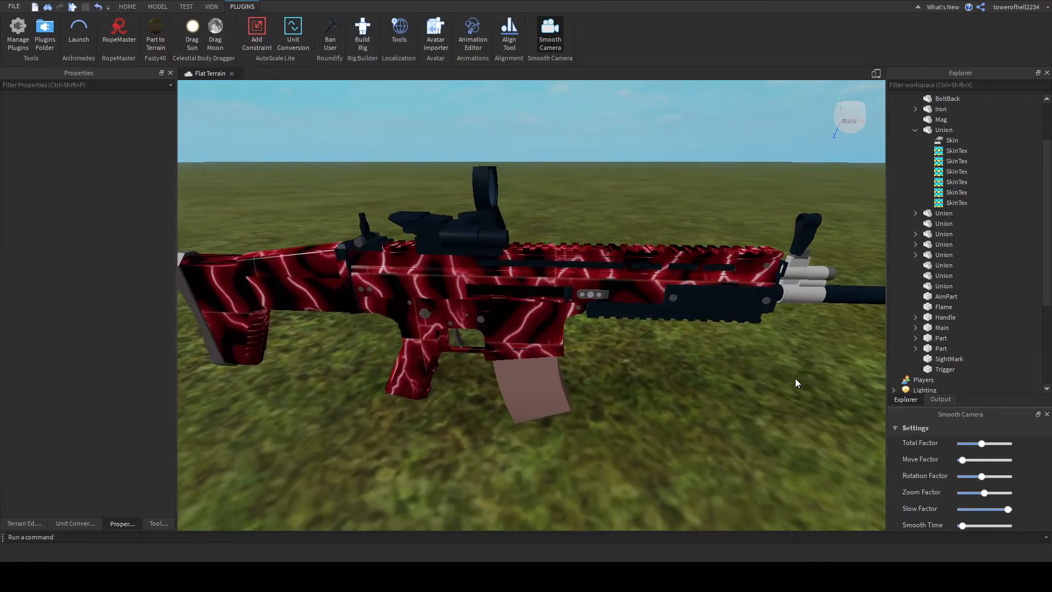
pyautogui.scroll(1, 1025, 248)
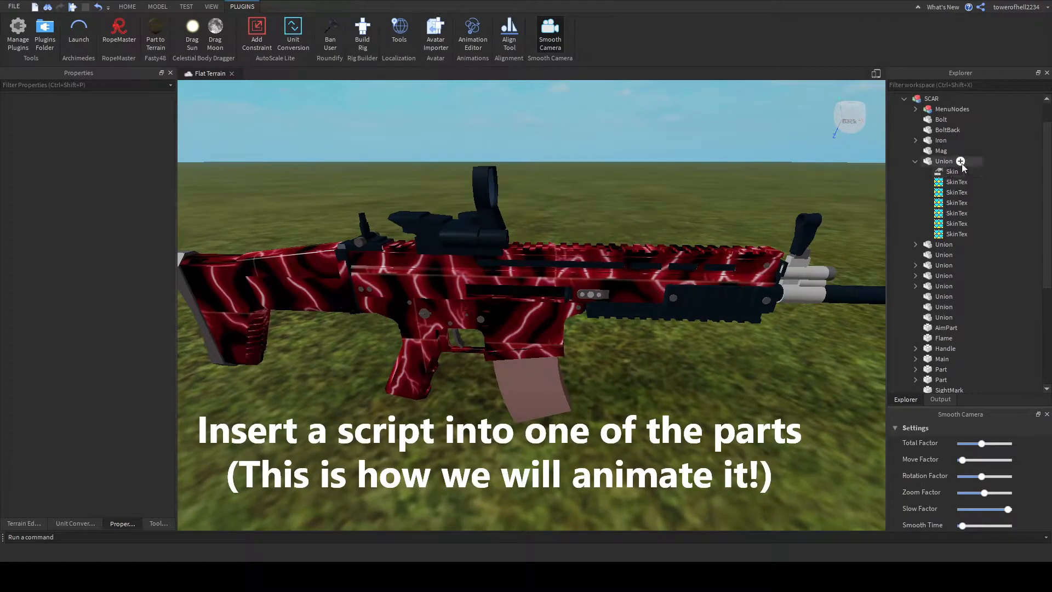
pyautogui.click(961, 163)
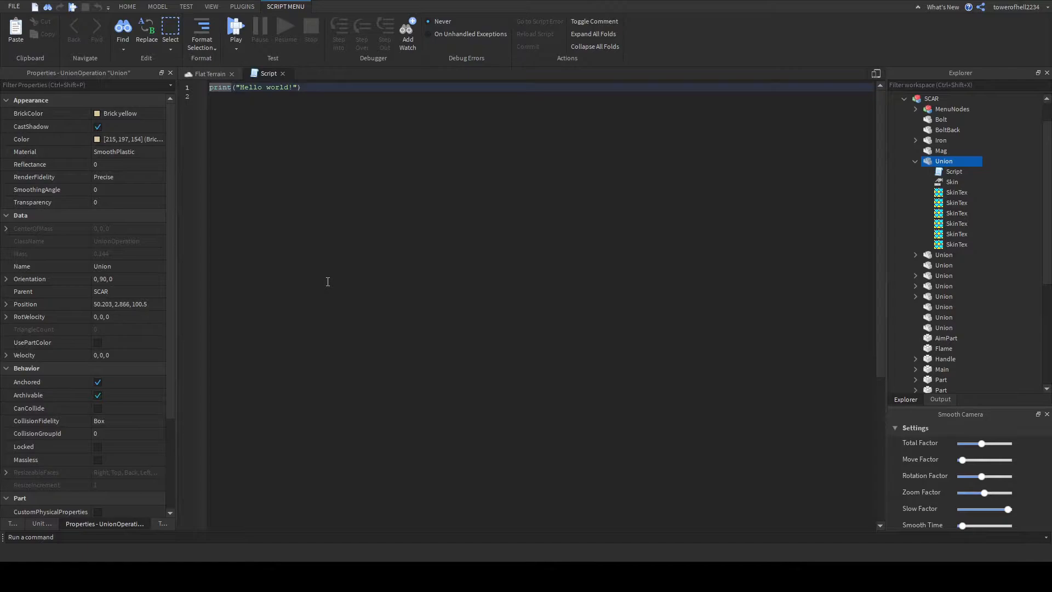
pyautogui.press('Down')
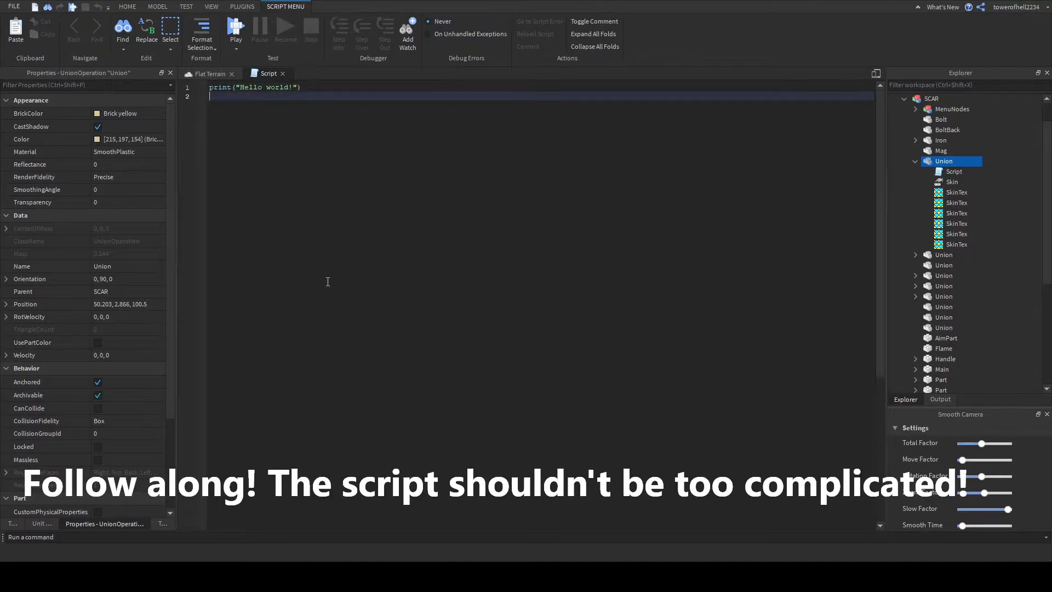
pyautogui.hotkey('ctrl', 'a')
pyautogui.press('BackSpace')
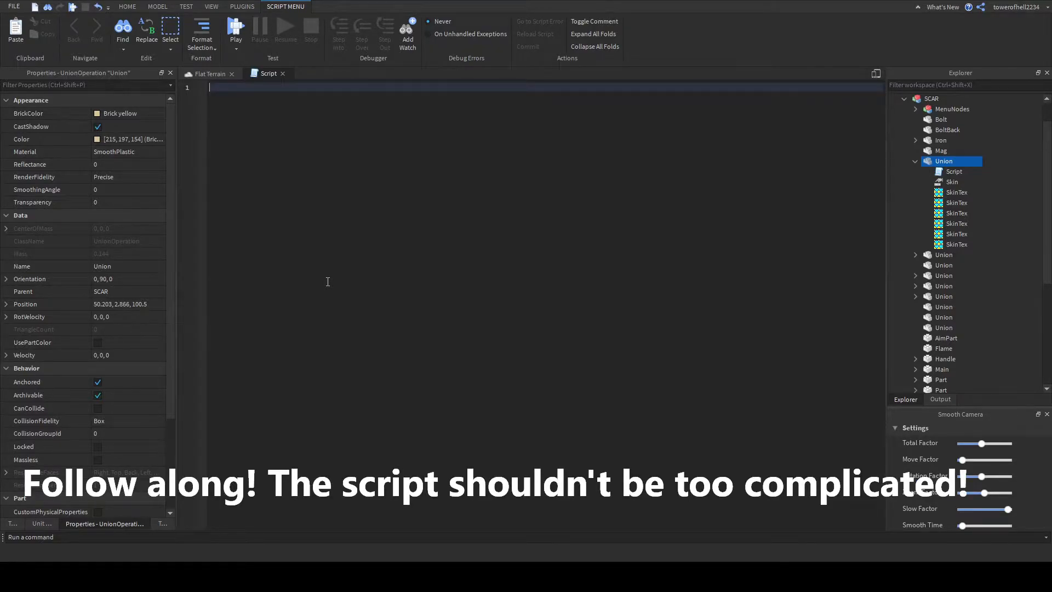
# Declare the local variables i and c in the script, both set to 0
pyautogui.write('local i = ')
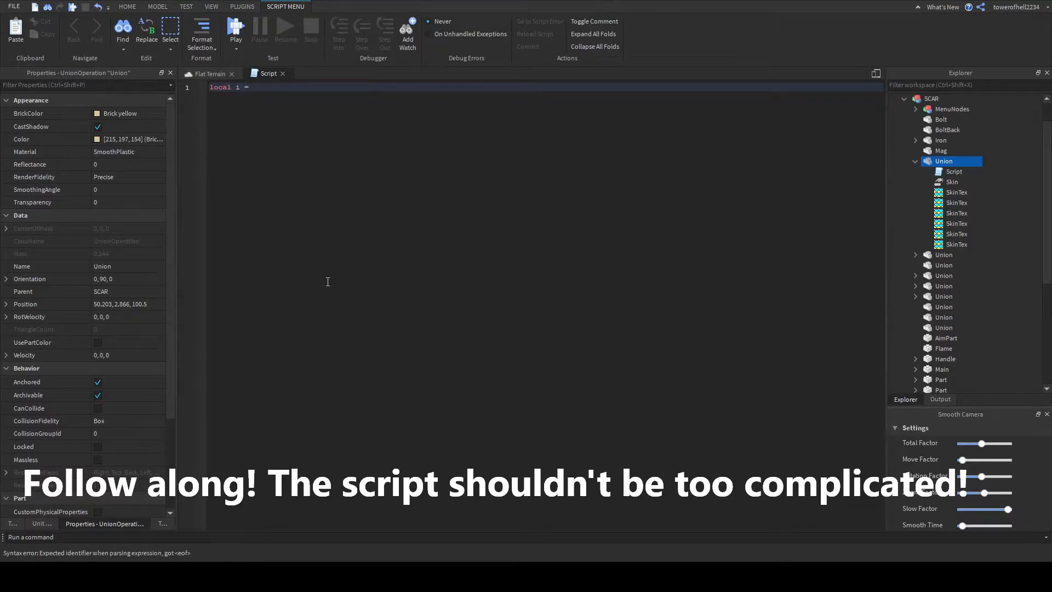
pyautogui.write('0')
pyautogui.press('Return')
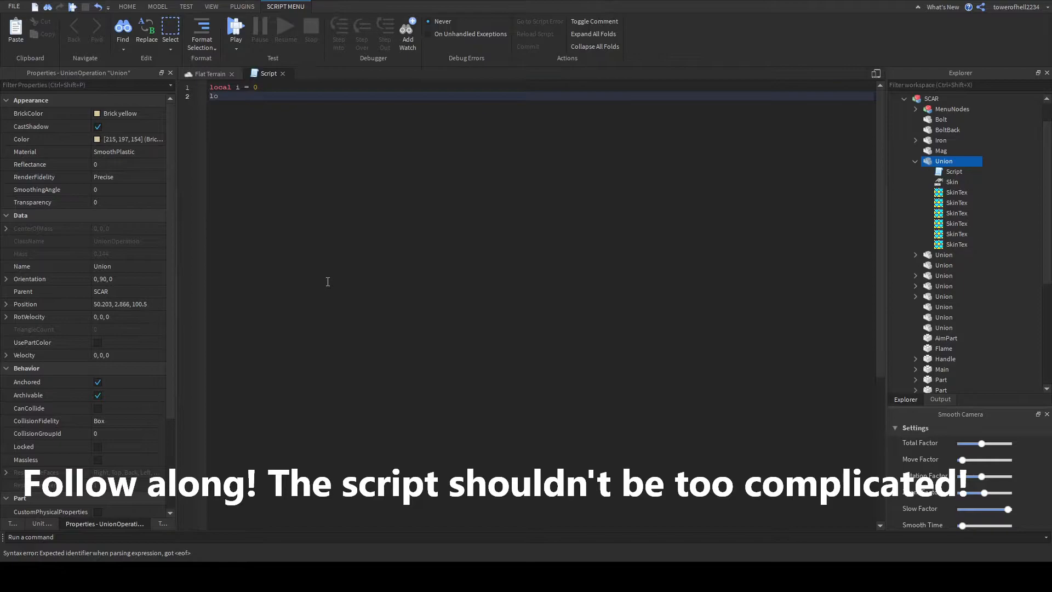
pyautogui.write('local c = 0')
pyautogui.press('Return')
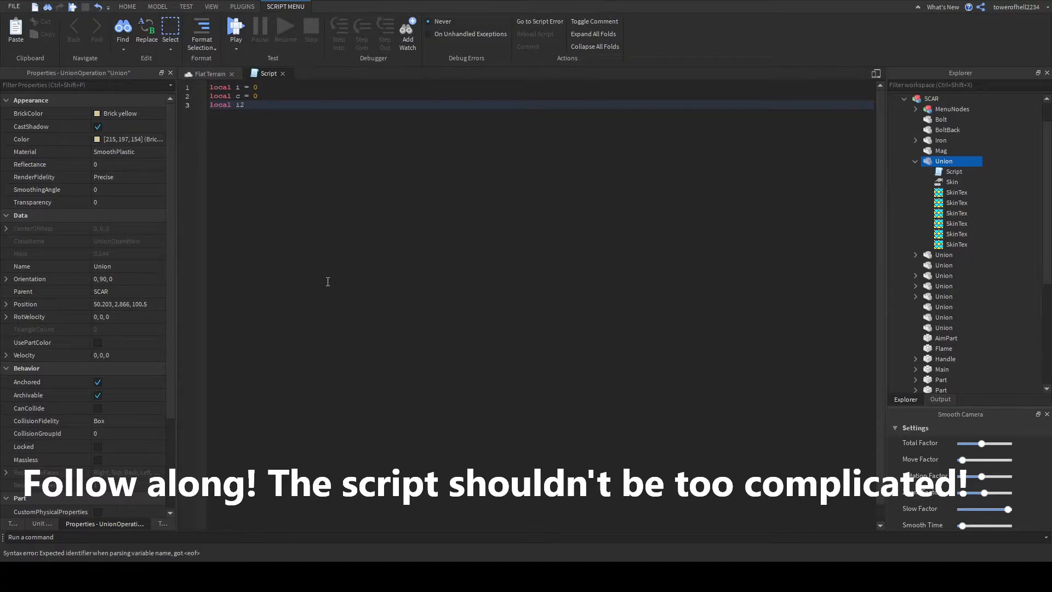
# Declare the local variables i2 = .005 and c2 = 0.001 below the first two
pyautogui.write('.005')
pyautogui.press('Return')
pyautogui.write('local c')
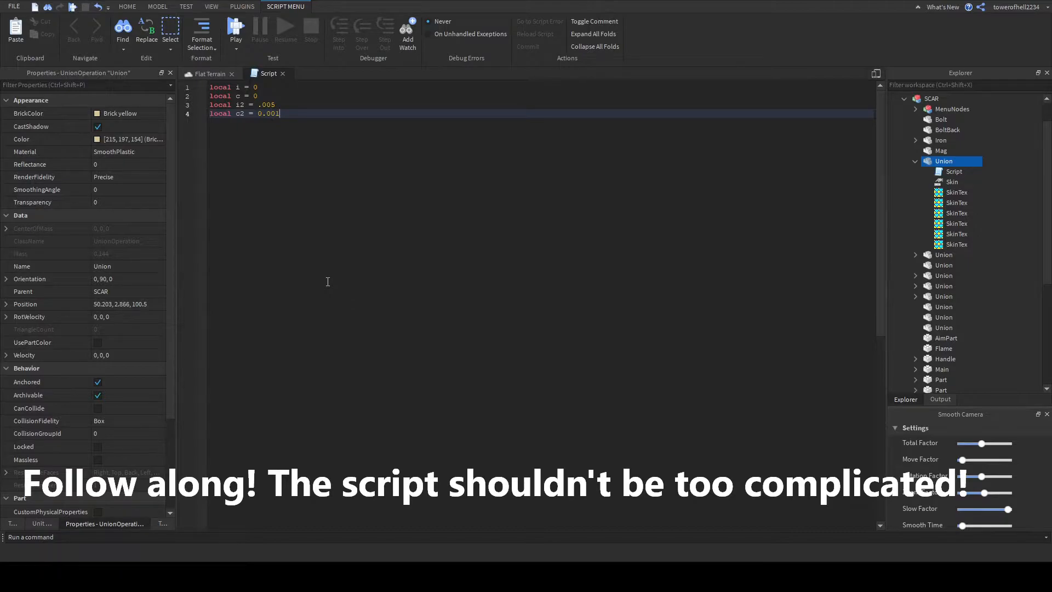
pyautogui.press('Return')
pyautogui.press('Return')
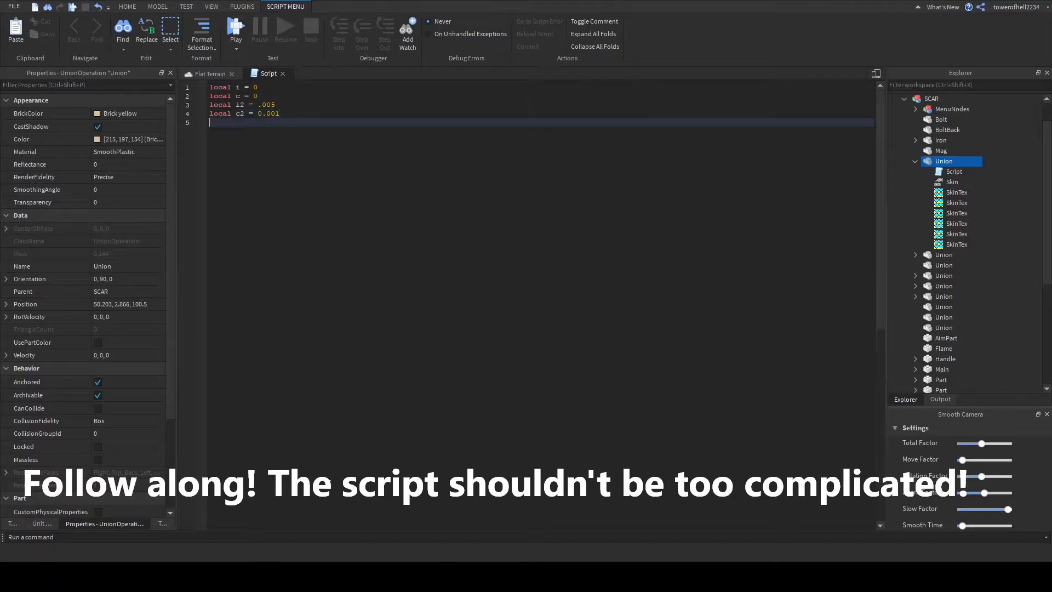
# Connect an anonymous function to the Heartbeat event of game:GetService("RunService")
pyautogui.write('game:GetService()')
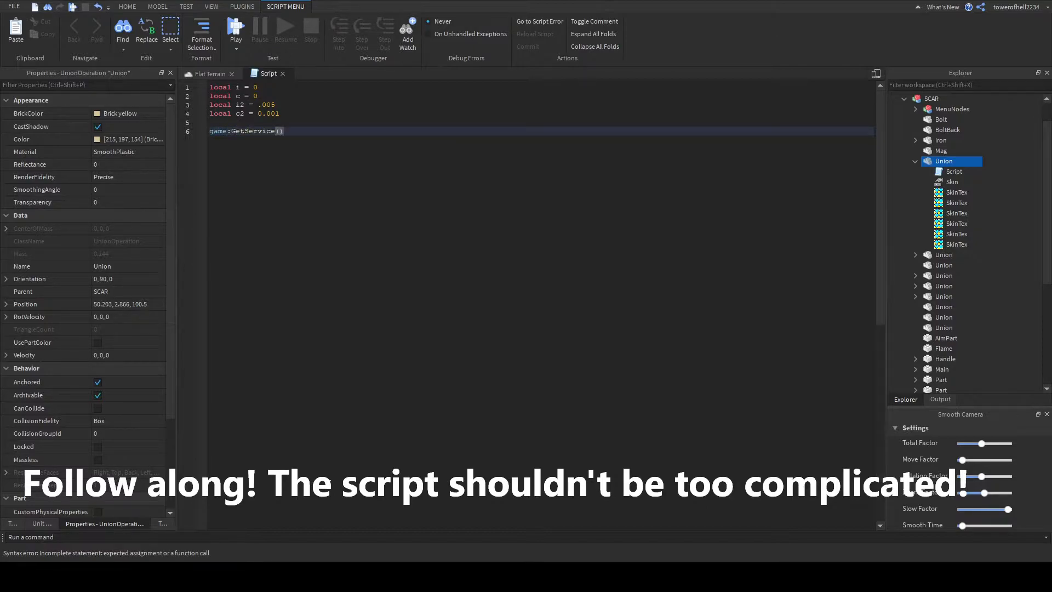
pyautogui.write('"RunService"')
pyautogui.press('Right')
pyautogui.write('.Hea')
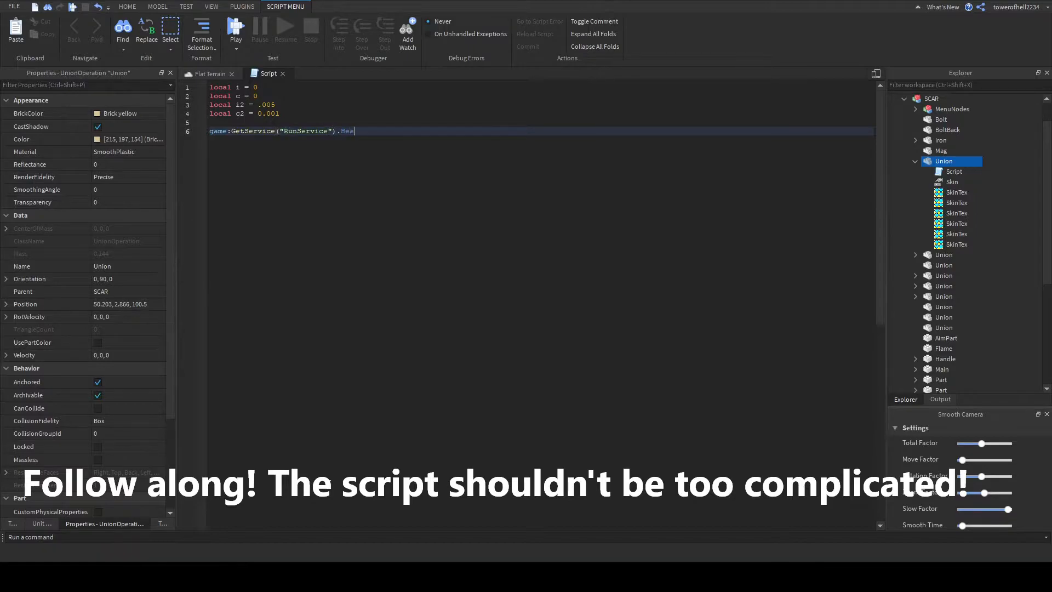
pyautogui.write('rtbeat:Connect(function(')
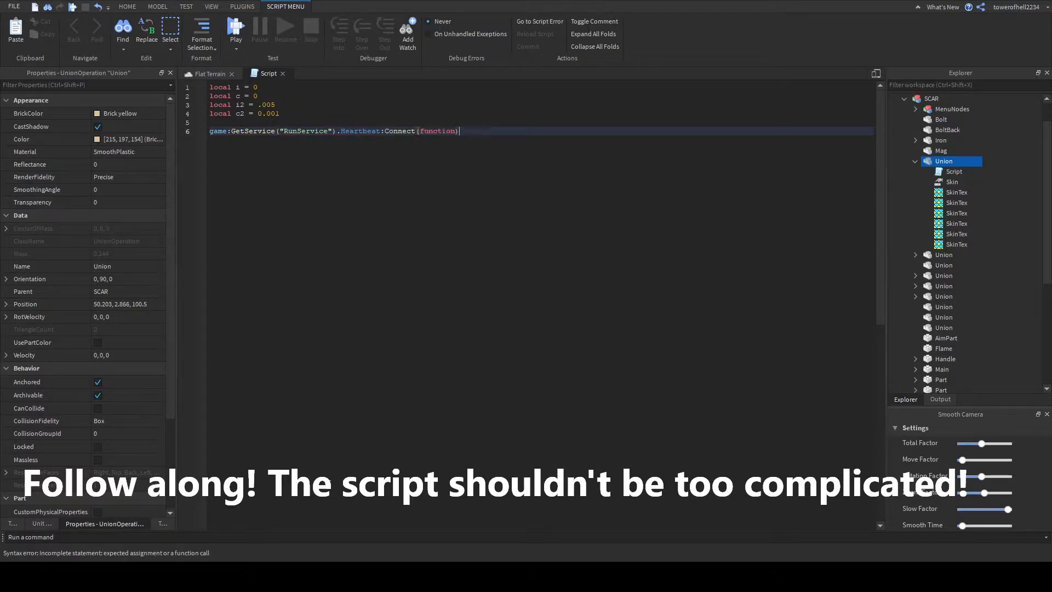
pyautogui.press('Right')
pyautogui.press('Return')
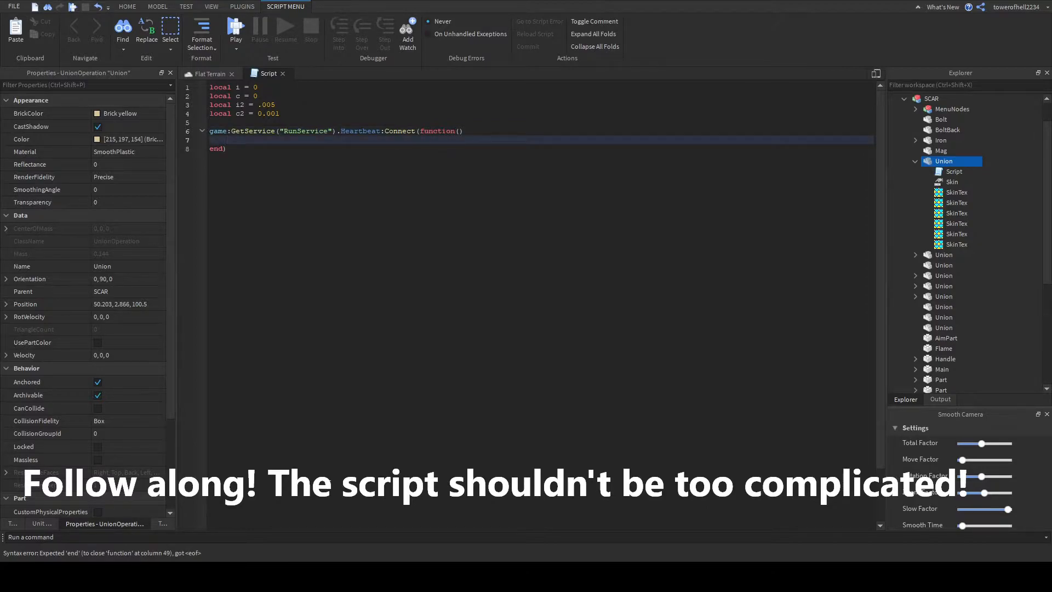
# Inside the Heartbeat function, write the loop "for i, tex in pairs(script.Parent:GetChildren()) do"
pyautogui.write('for i, ')
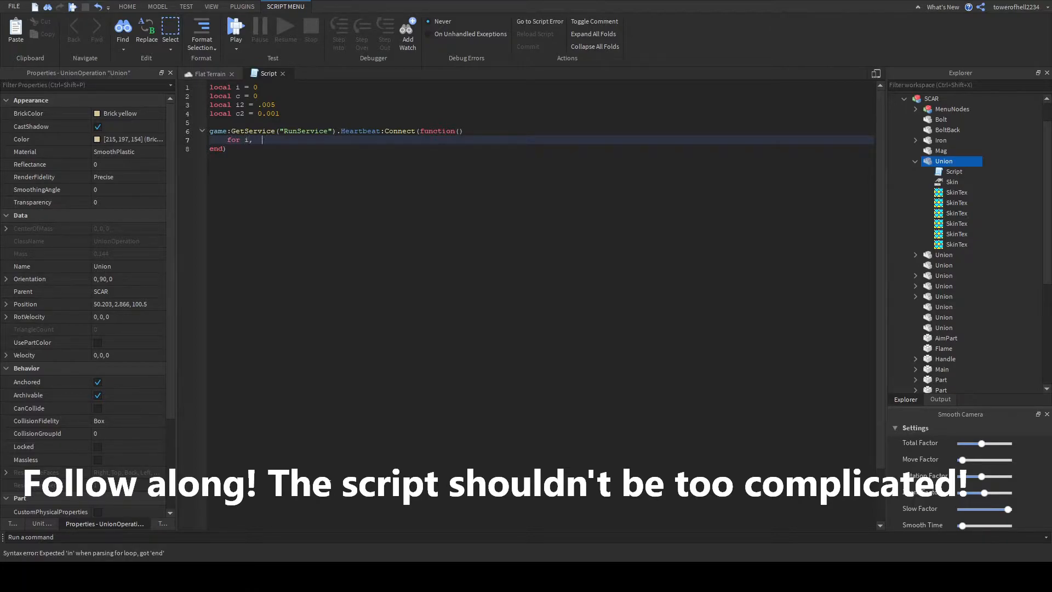
pyautogui.write('tex in pairs(gam')
pyautogui.press('BackSpace')
pyautogui.press('BackSpace')
pyautogui.press('BackSpace')
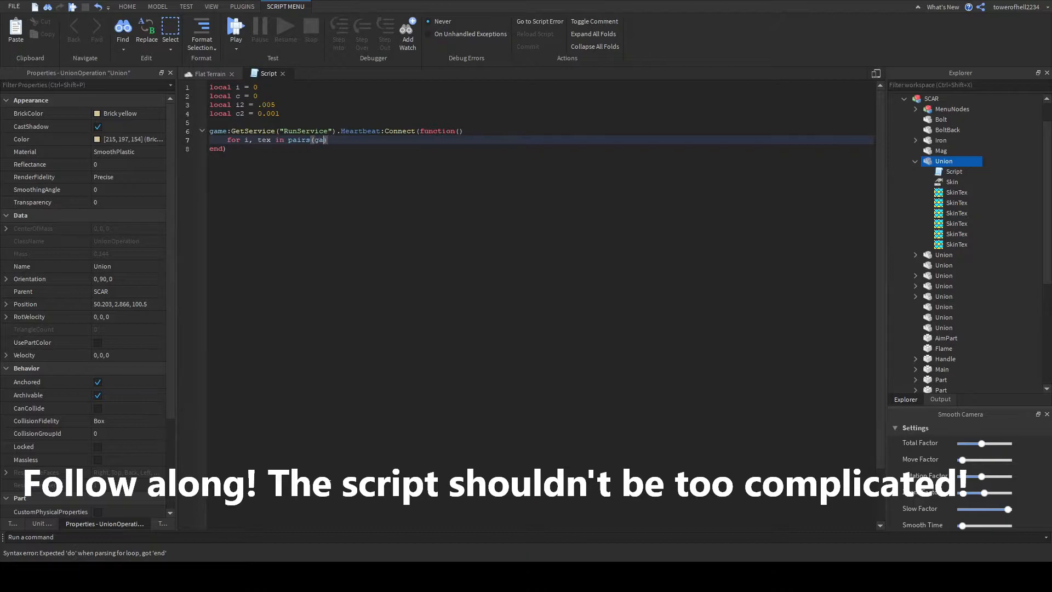
pyautogui.write('script.Parent:GetChildren()')
pyautogui.press('Return')
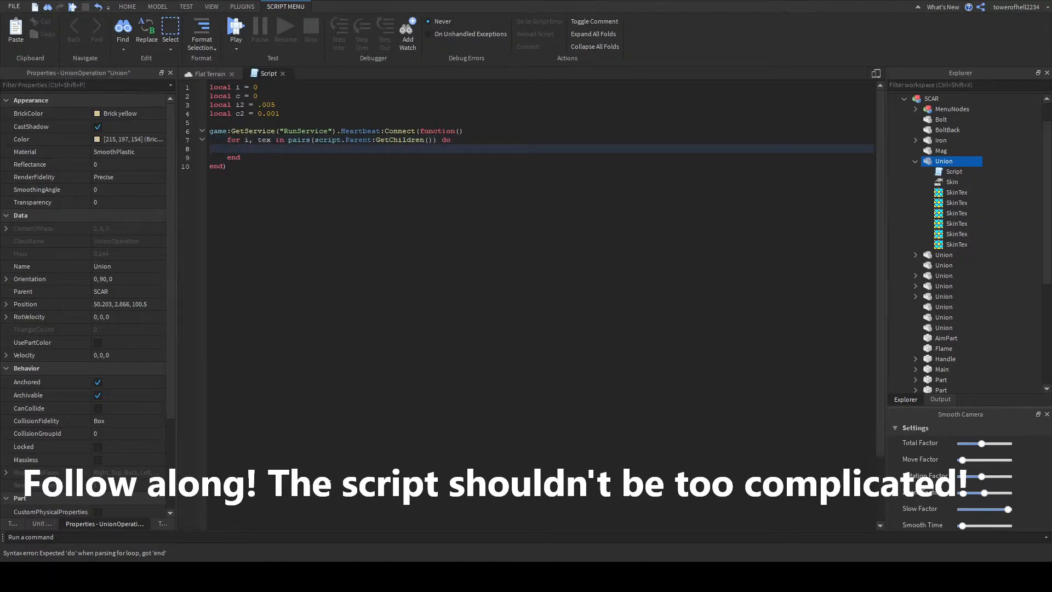
# Add the condition "if tex:IsA("Texture") then" inside the loop
pyautogui.write('if tex')
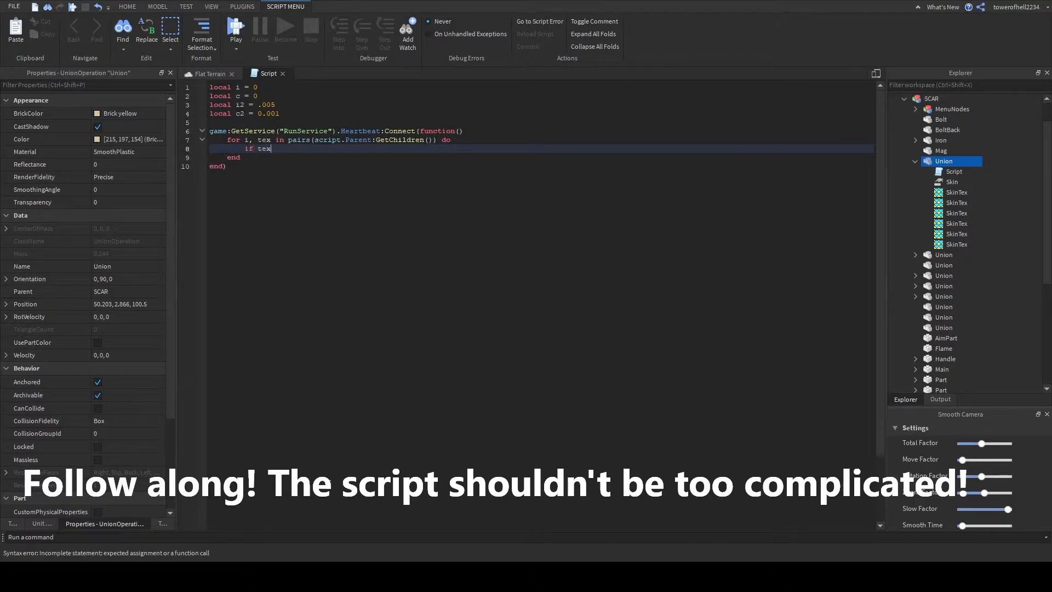
pyautogui.write(':IsA("Tex')
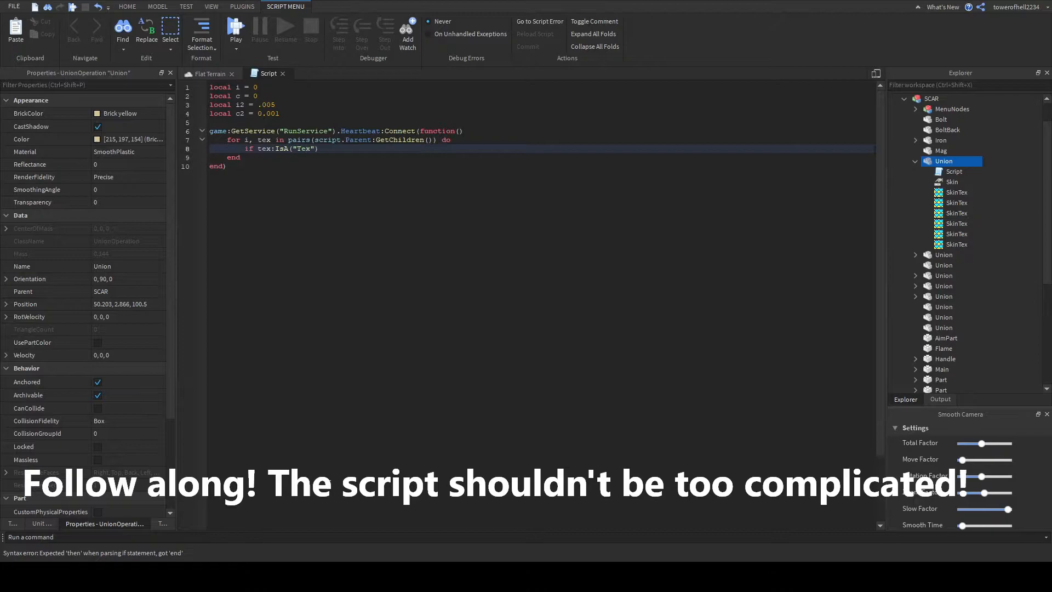
pyautogui.write('tr')
pyautogui.press('BackSpace')
pyautogui.write('ure") then')
pyautogui.press('Return')
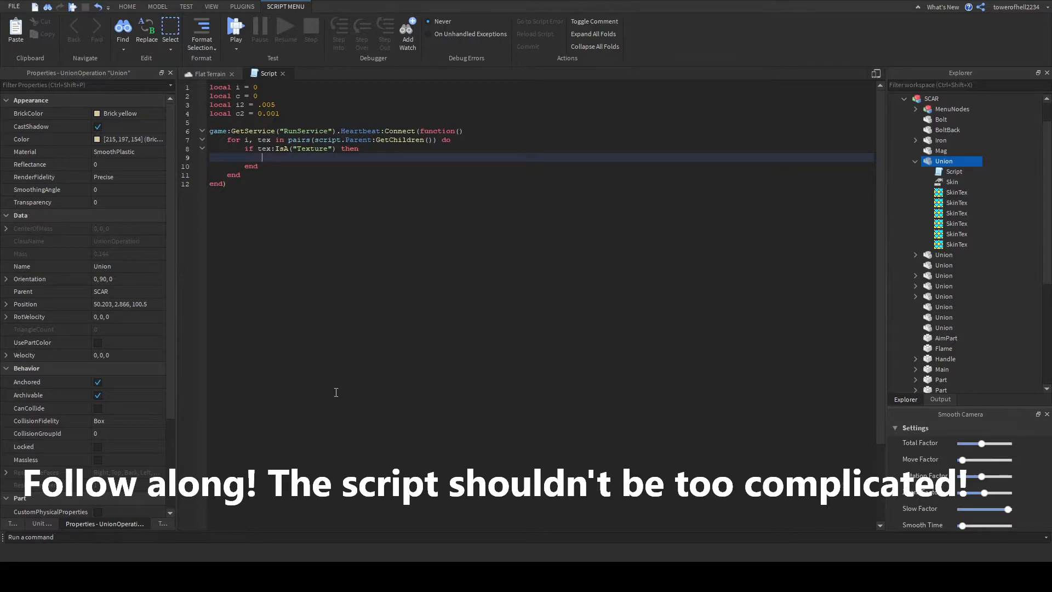
# Inside the Texture condition, assign tex.OffsetStudsU = i and tex.OffsetStudsV = c
pyautogui.write('tex')
pyautogui.click(957, 192)
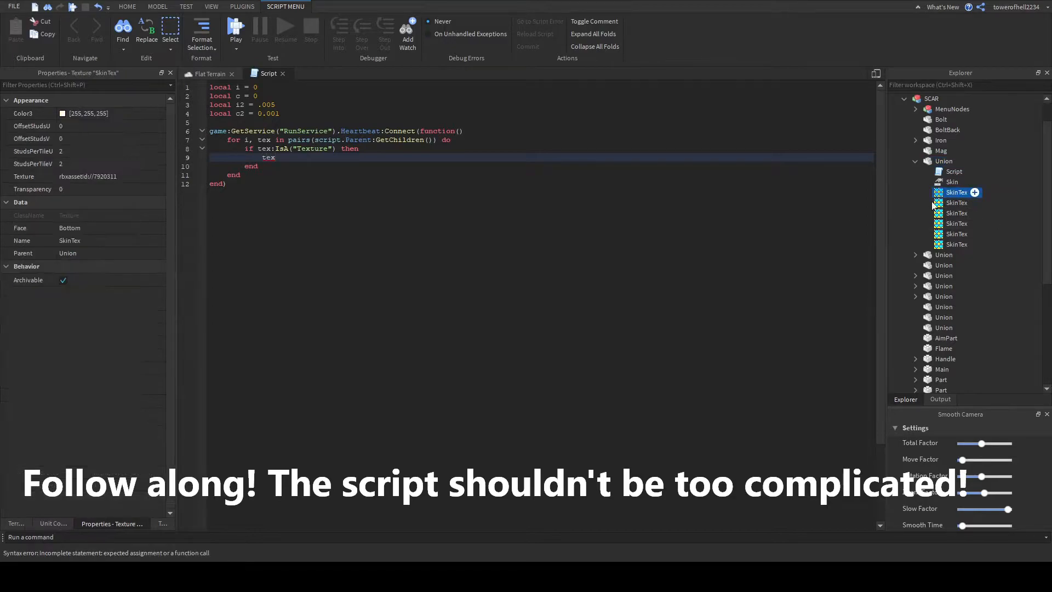
pyautogui.click(323, 158)
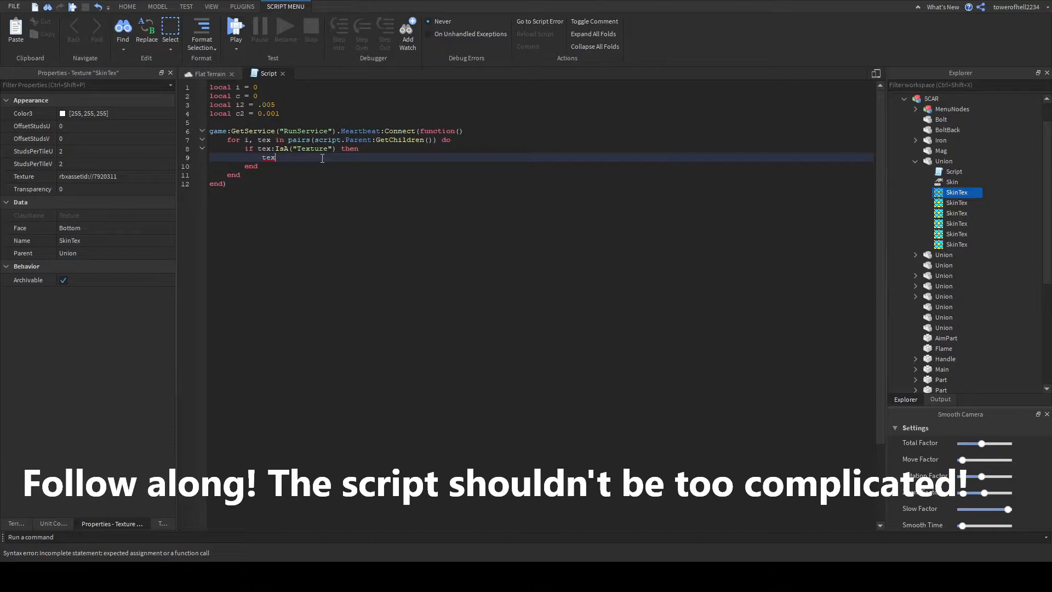
pyautogui.write('x.OffsetStu')
pyautogui.write('dsU = i')
pyautogui.press('Return')
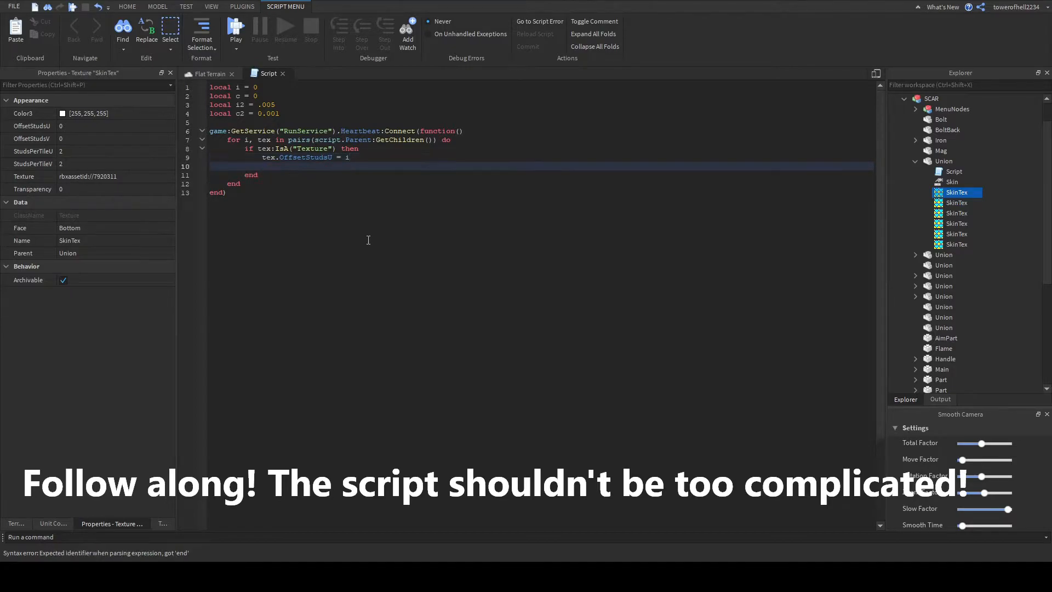
pyautogui.write('tex.OffsetStudsV = c')
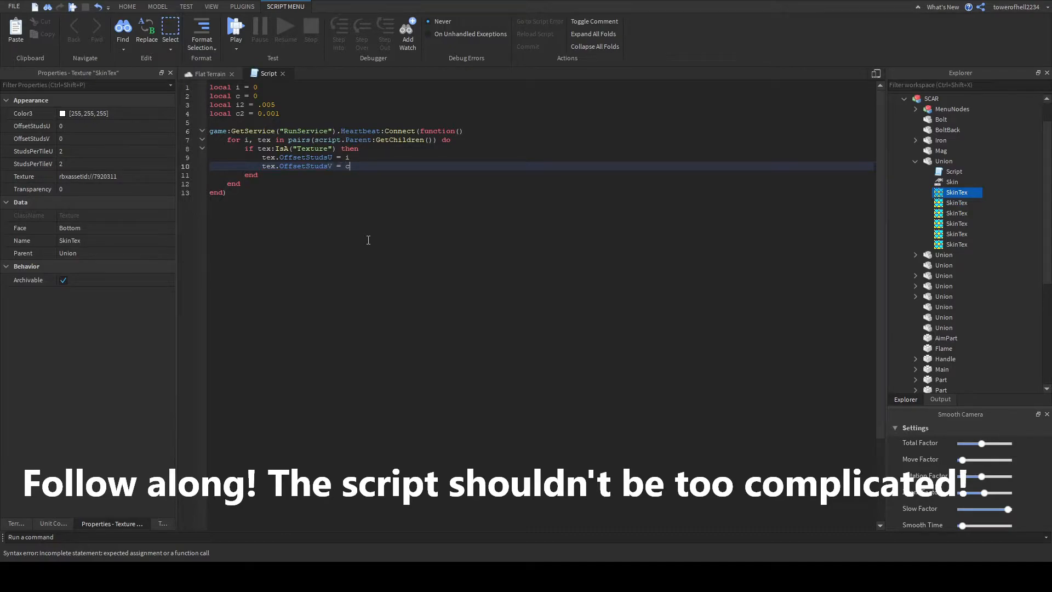
# After the for loop, still inside the Heartbeat function, add the increments i = i + i2 and c = c + c2
pyautogui.press('Down')
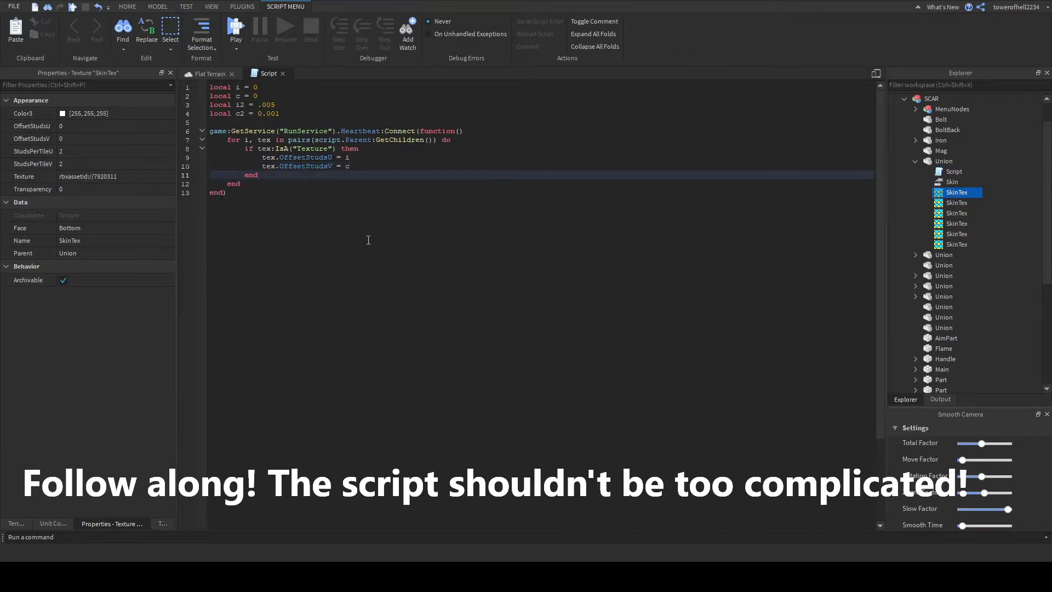
pyautogui.press('Down')
pyautogui.press('Return')
pyautogui.press('Return')
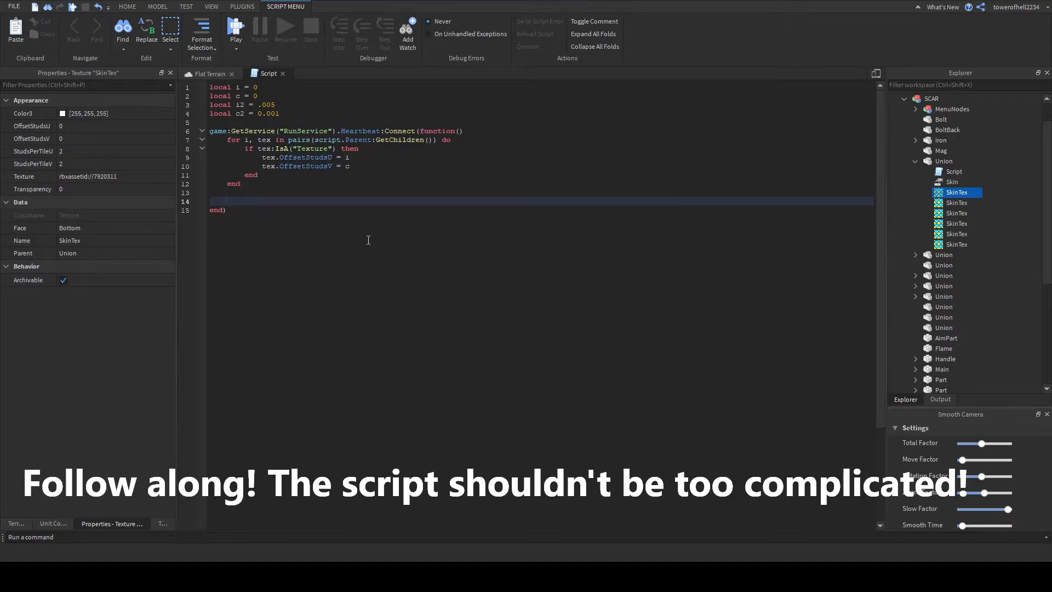
pyautogui.write('i = i')
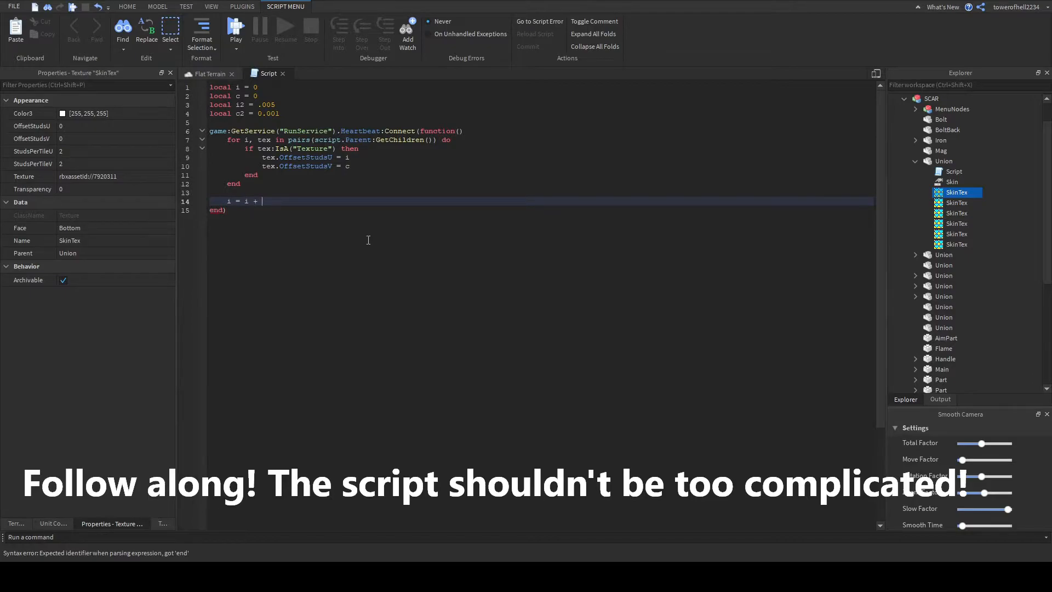
pyautogui.write(' + i2')
pyautogui.press('Return')
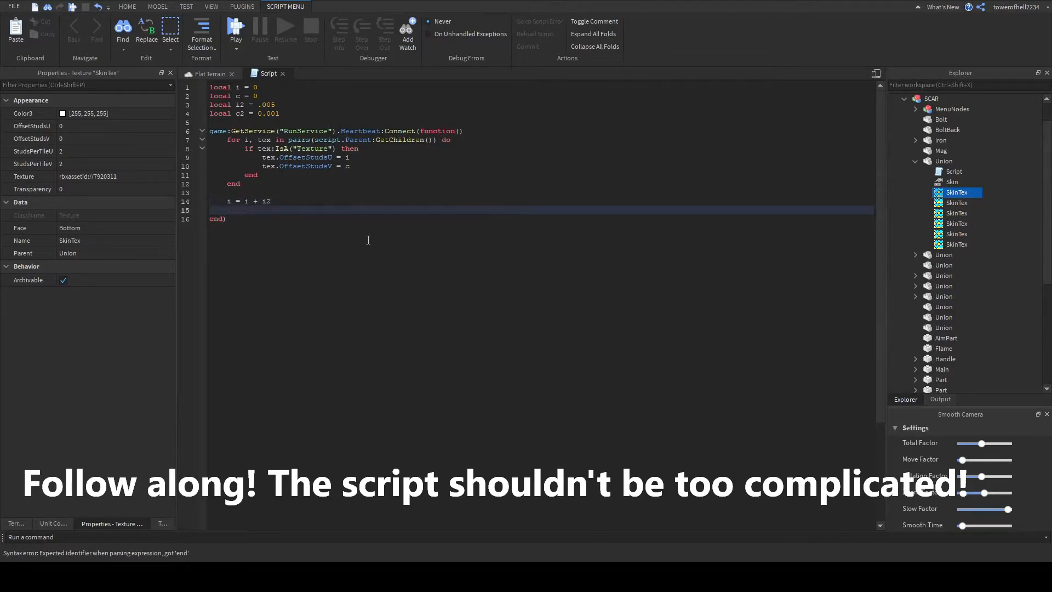
pyautogui.write('c = c + c2')
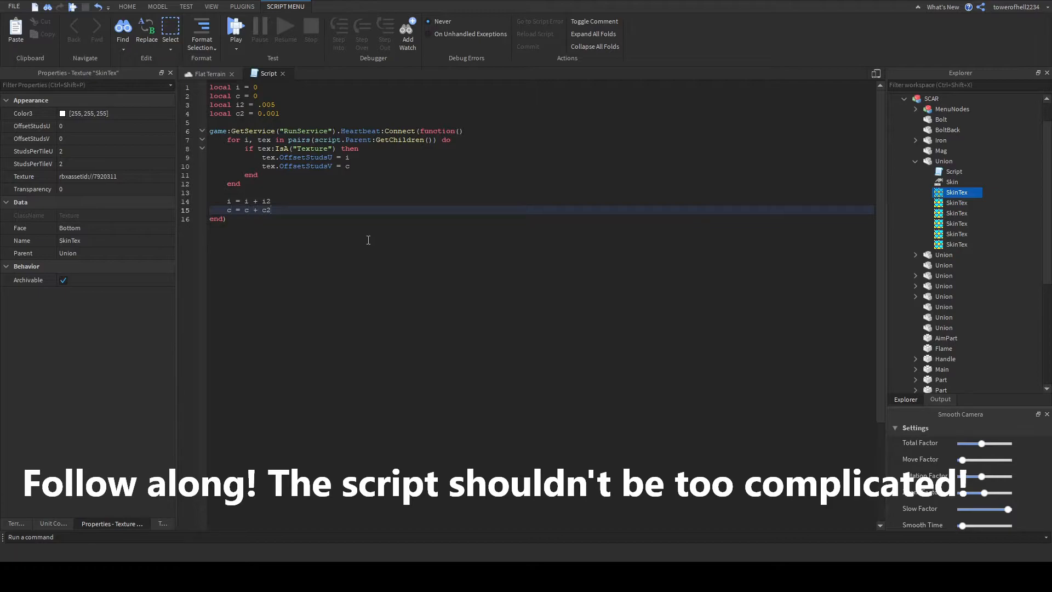
pyautogui.hotkey('ctrl', 'a')
pyautogui.click(295, 184)
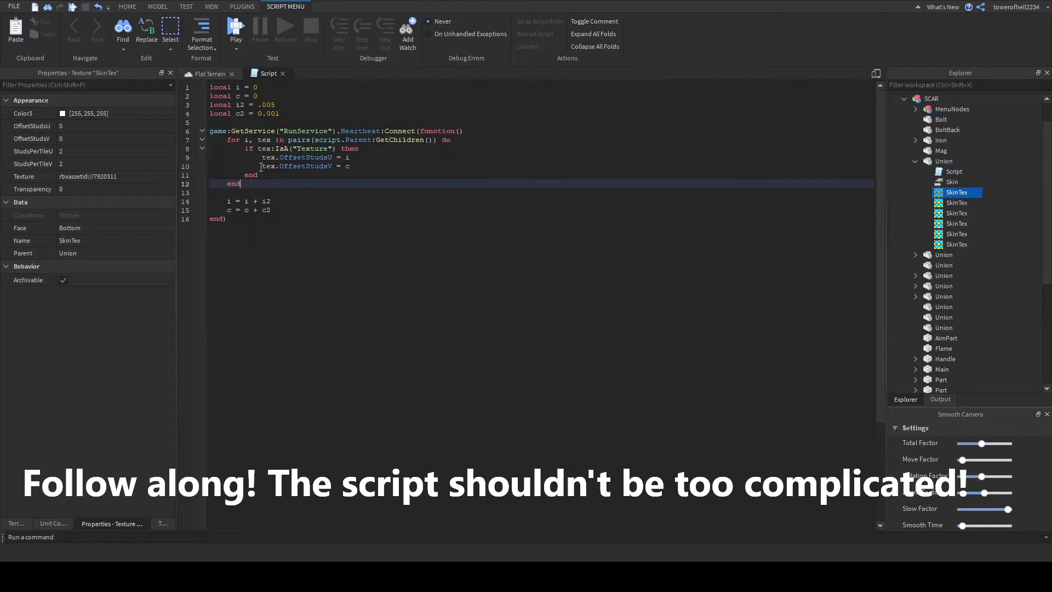
# Rename the script in the first Union as Animate
pyautogui.click(947, 173)
pyautogui.click(949, 172)
pyautogui.write('Skimate')
pyautogui.press('Return')
# Duplicate the Animate script, move the copy into the second skinned Union, and collapse both Unions
pyautogui.hotkey('ctrl', 'd')
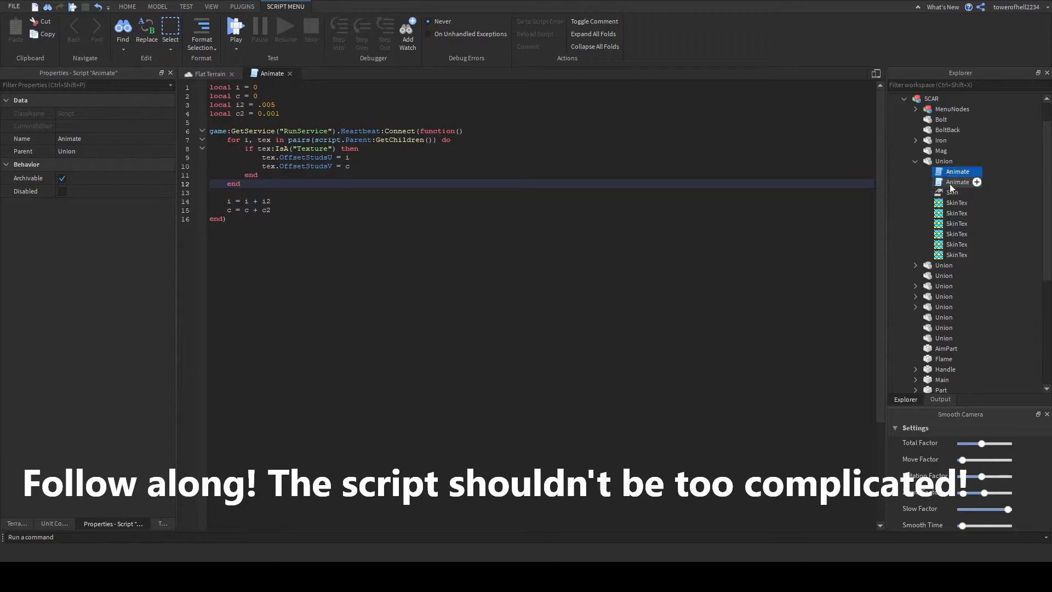
pyautogui.moveTo(952, 171); pyautogui.dragTo(956, 264)
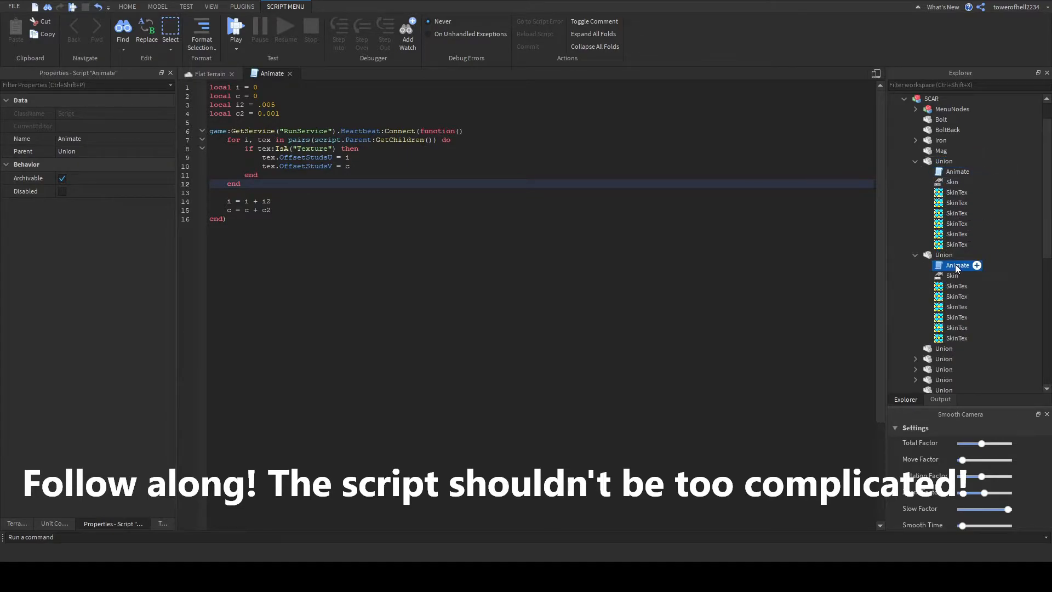
pyautogui.click(915, 255)
pyautogui.click(915, 161)
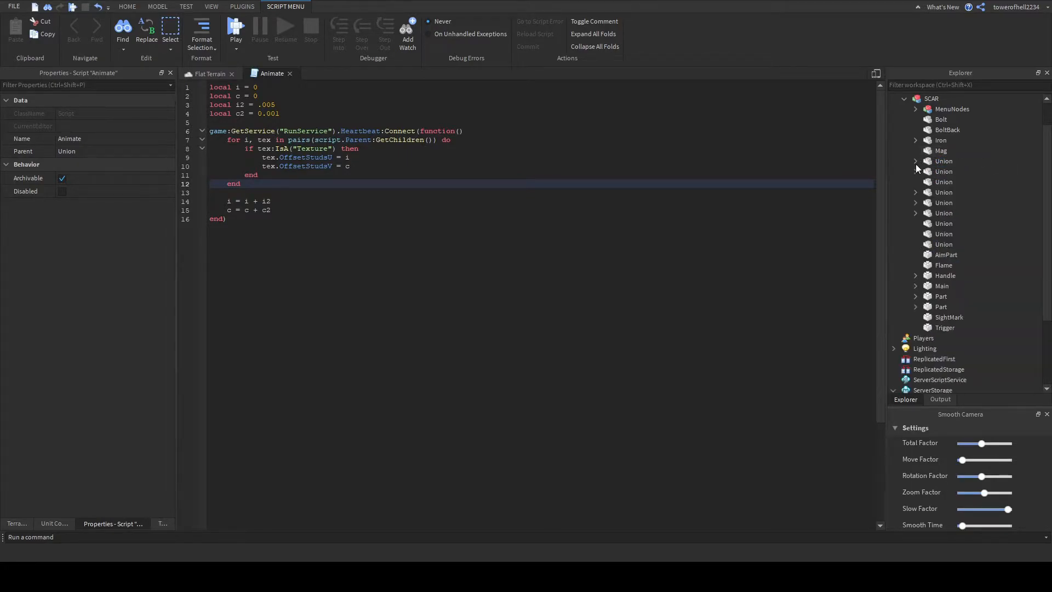
# Place another copy of the Animate script in the third skinned Union of the SCAR model
pyautogui.click(916, 203)
pyautogui.click(915, 203)
pyautogui.click(915, 213)
pyautogui.click(915, 214)
pyautogui.click(916, 192)
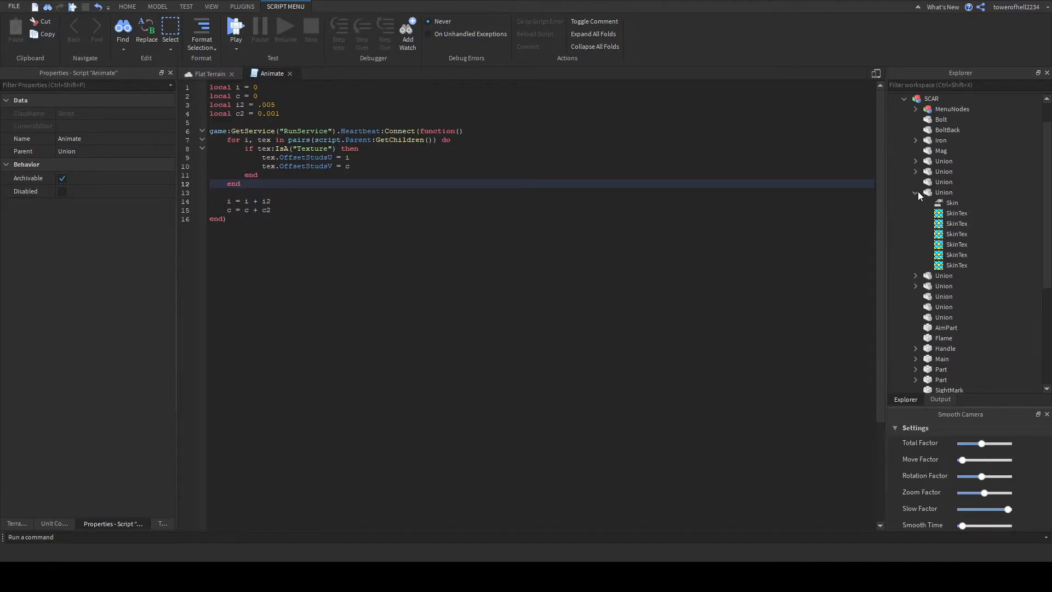
pyautogui.click(915, 171)
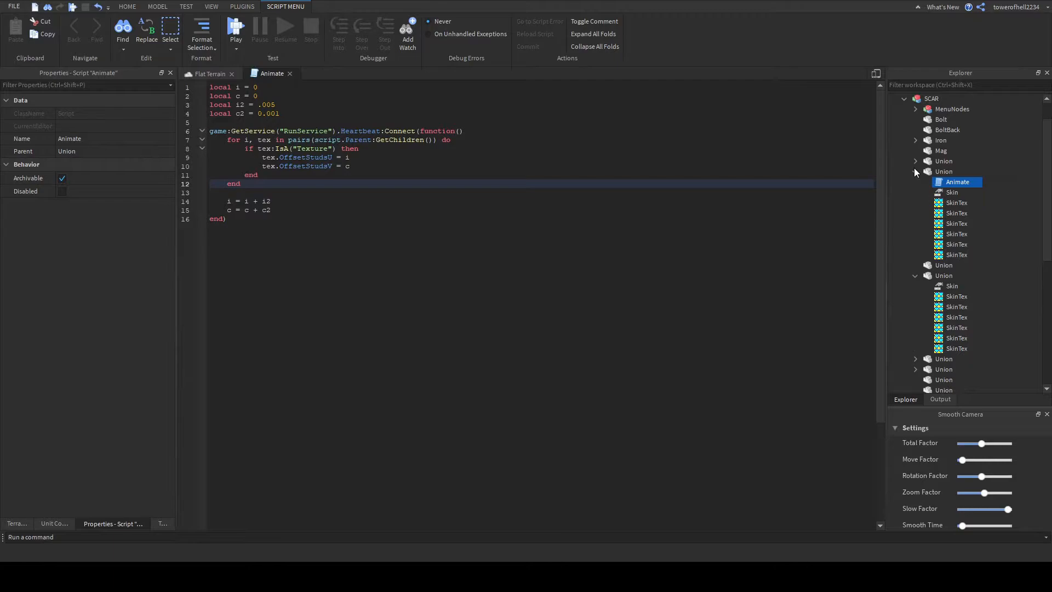
pyautogui.moveTo(946, 184); pyautogui.dragTo(944, 286)
pyautogui.click(916, 171)
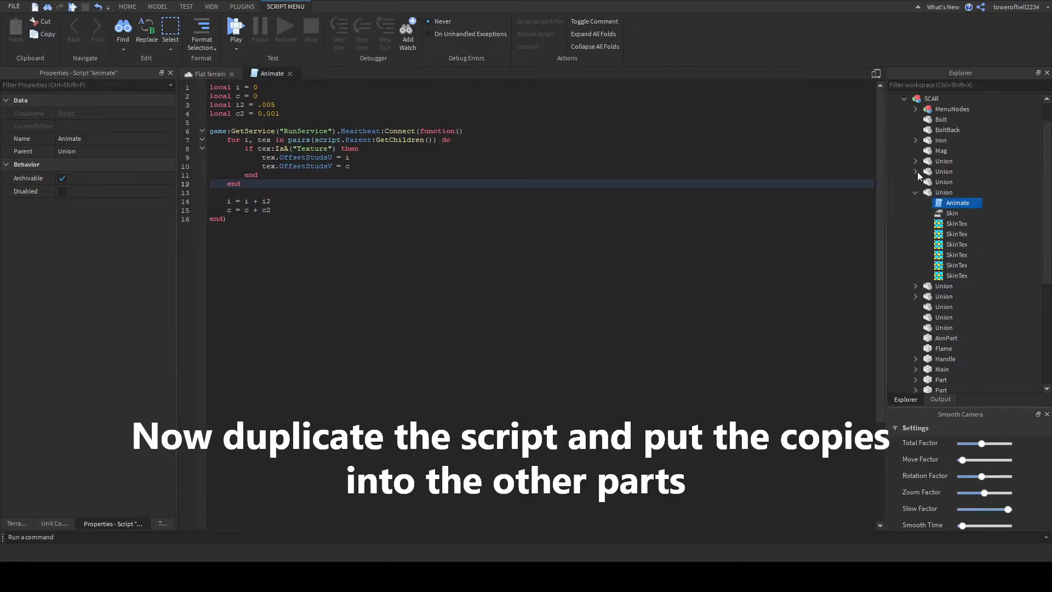
pyautogui.click(915, 193)
pyautogui.click(915, 192)
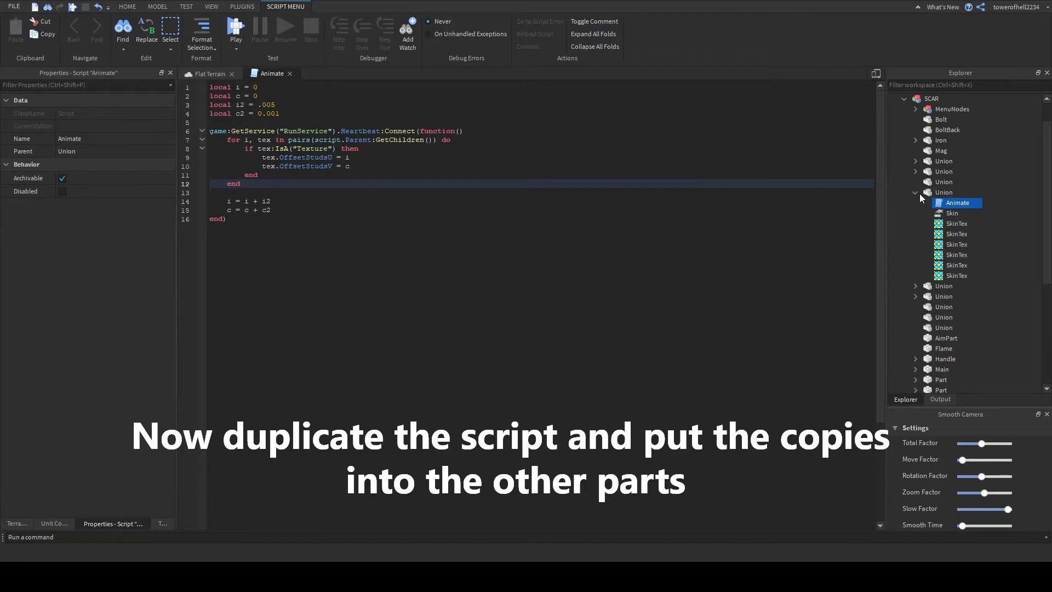
# Close the Animate script's code editor, show the whole gun in the viewport, and collapse the SCAR model's hierarchy
pyautogui.doubleClick(954, 202)
pyautogui.click(348, 74)
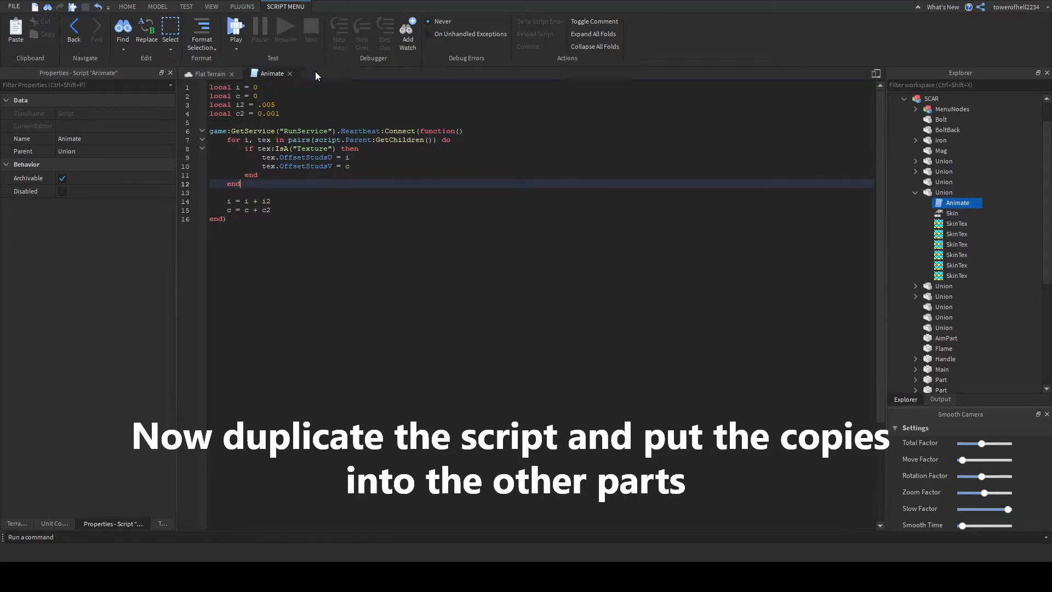
pyautogui.click(290, 73)
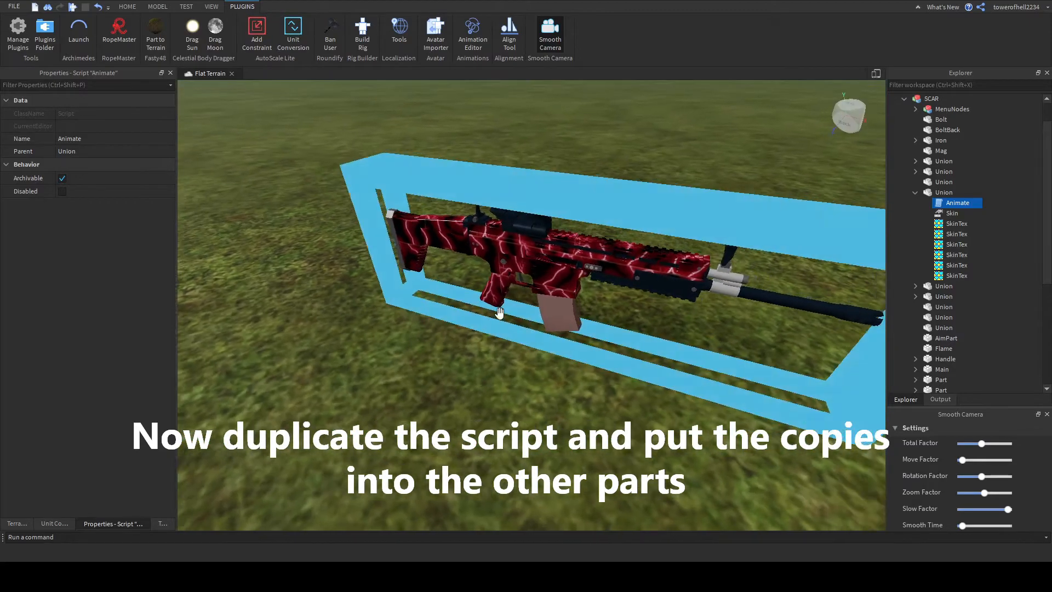
pyautogui.press('d')
pyautogui.moveTo(500, 313); pyautogui.dragTo(527, 314, button='right')
pyautogui.press('f')
pyautogui.click(904, 100)
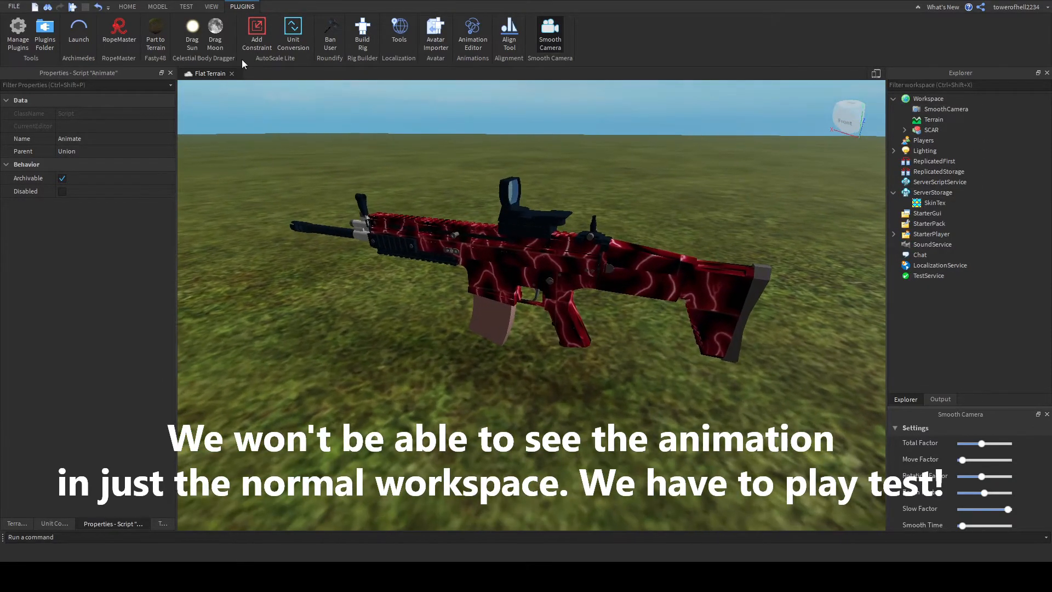
# Start a play test with the output log displayed and walk the avatar up to the SCAR in first-person view
pyautogui.click(74, 8)
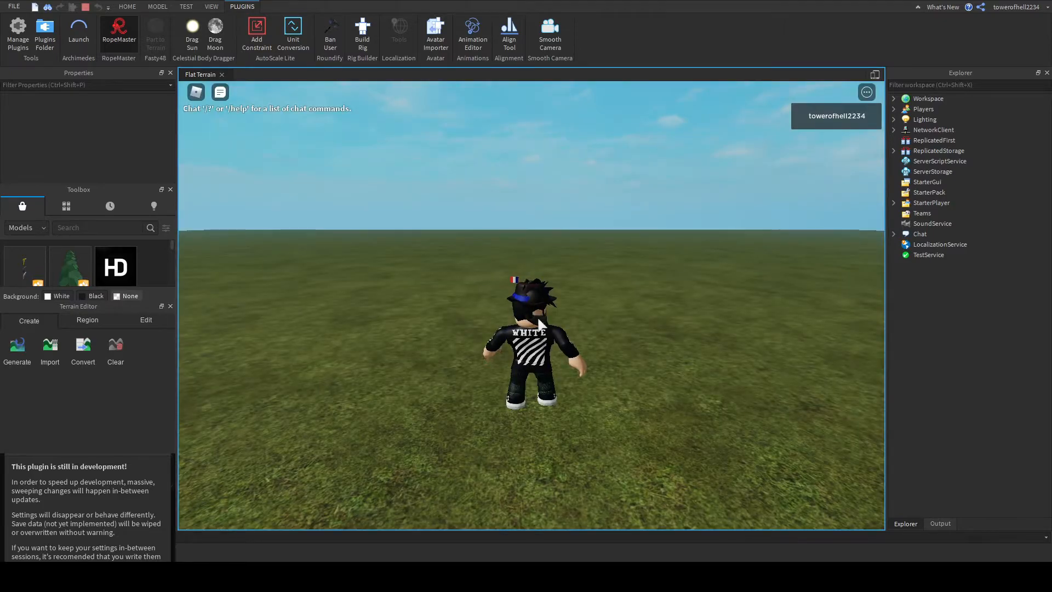
pyautogui.press('w')
pyautogui.moveTo(629, 335); pyautogui.dragTo(629, 335, button='right')
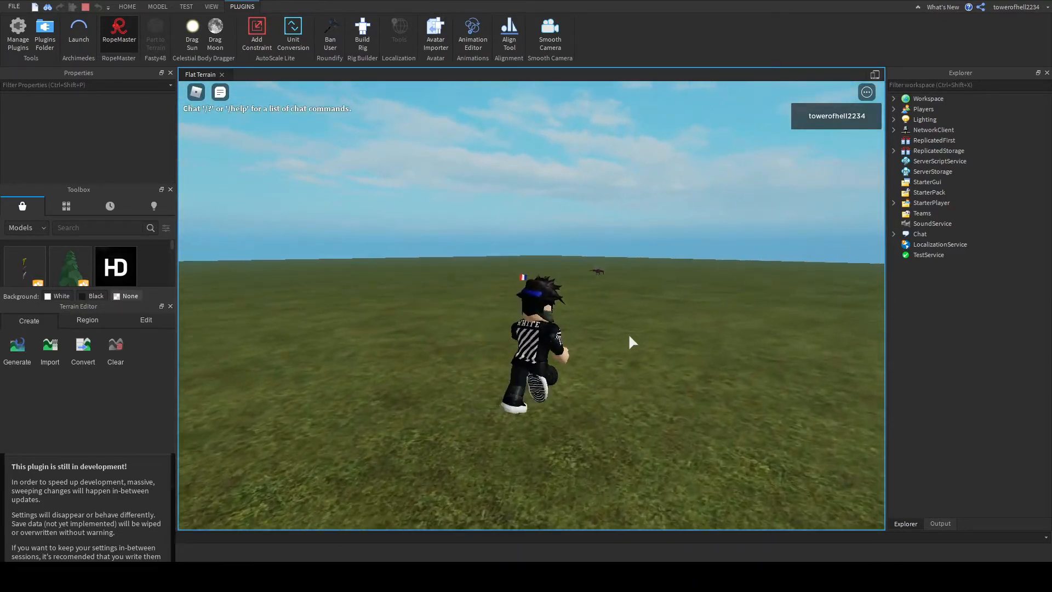
pyautogui.click(943, 523)
pyautogui.press('w')
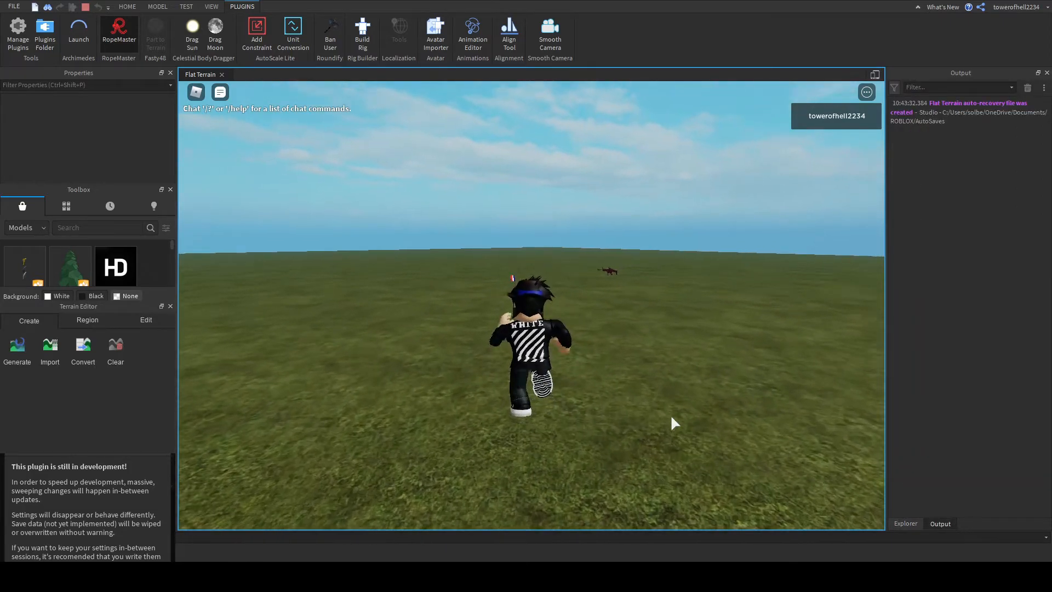
pyautogui.scroll(5, 671, 416)
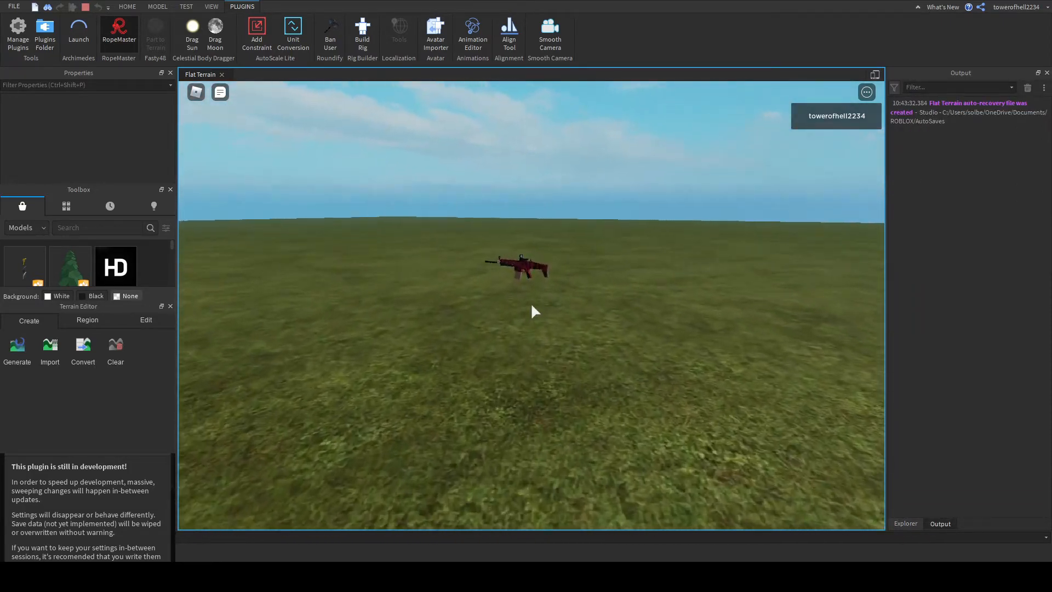
pyautogui.press('w')
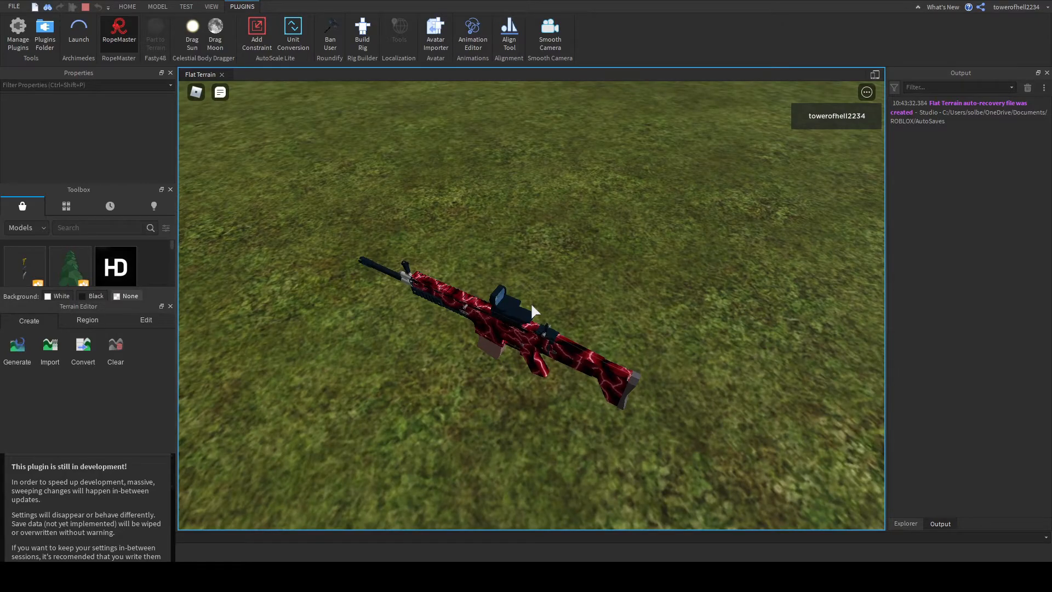
# Examine the gun's animated skin from several sides in the running game, and end the play test
pyautogui.press('a')
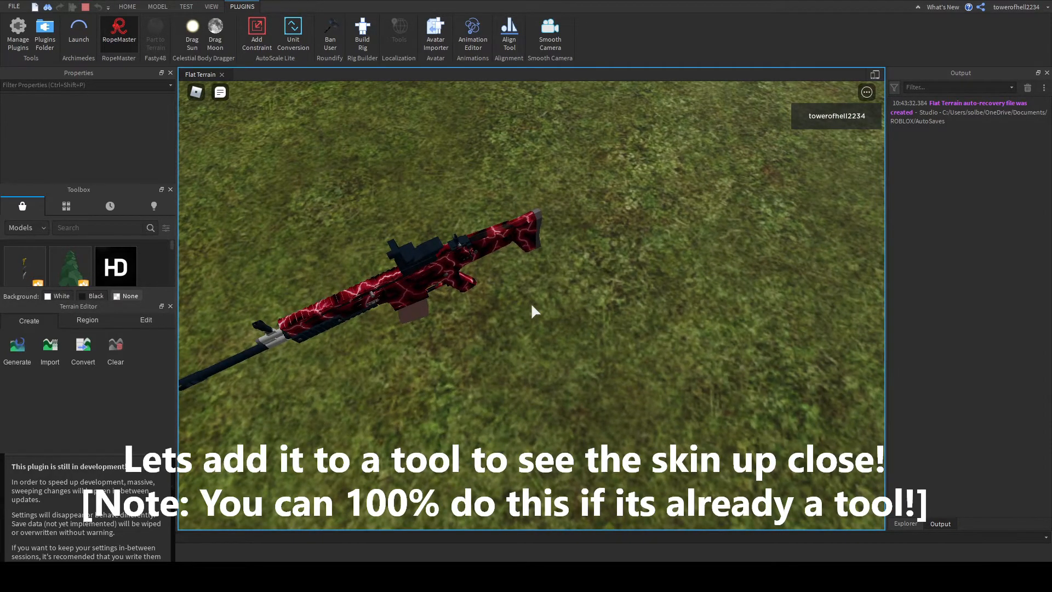
pyautogui.press('s')
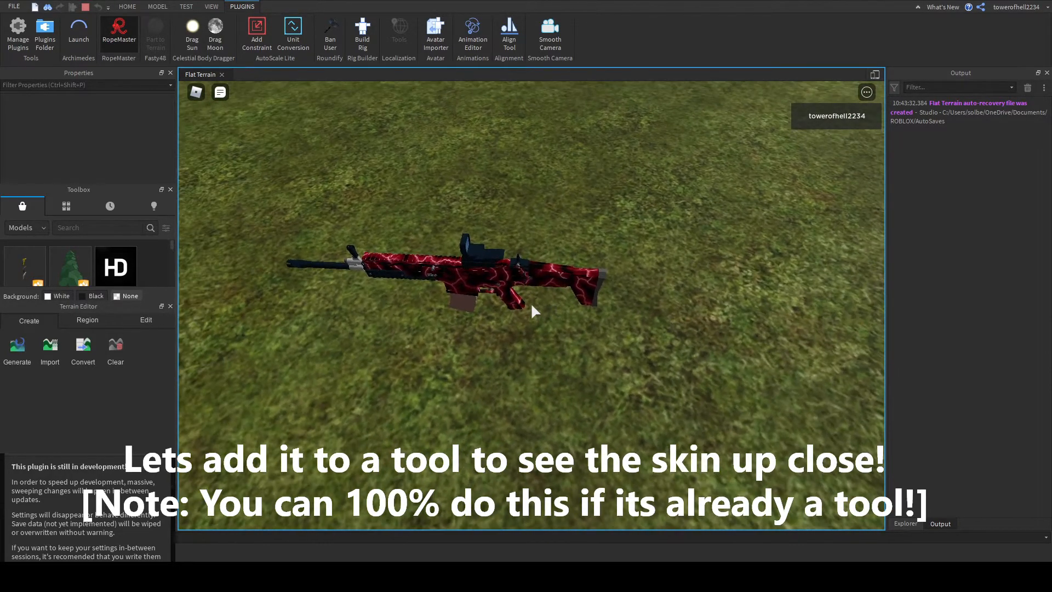
pyautogui.press('d')
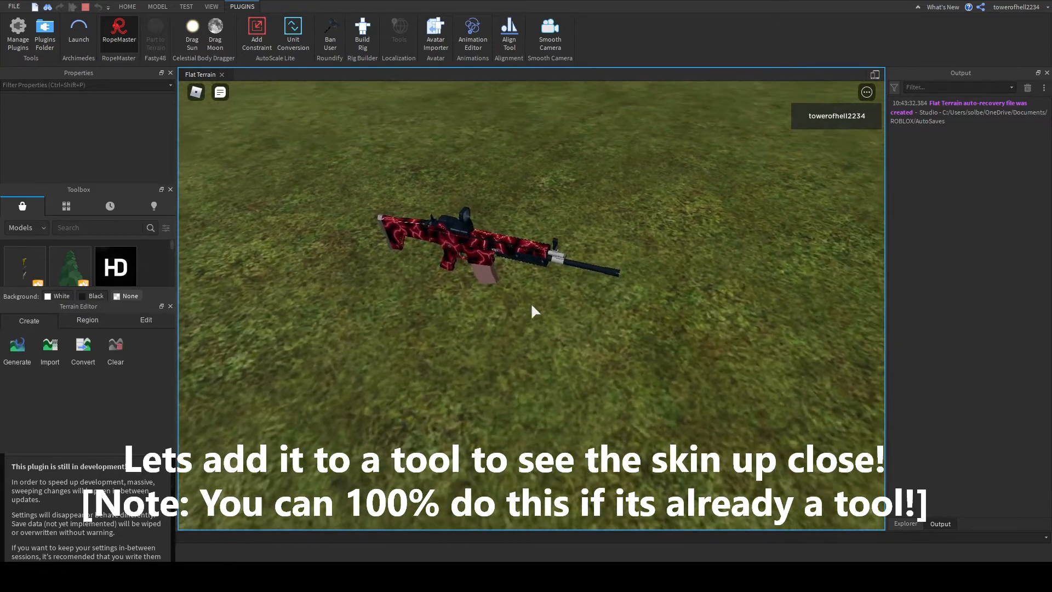
pyautogui.press('w')
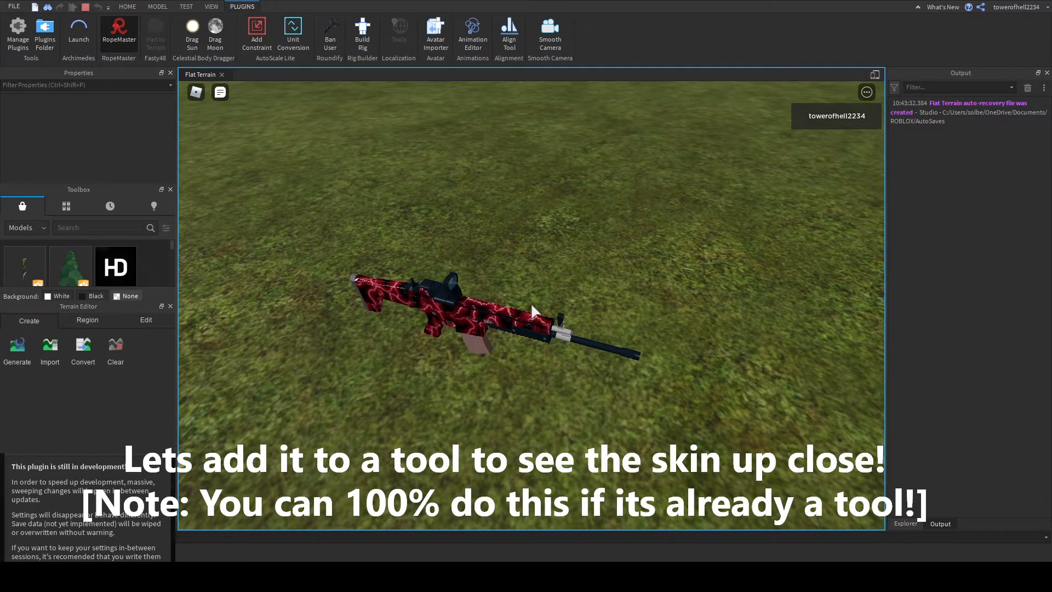
pyautogui.press('w')
pyautogui.press('s')
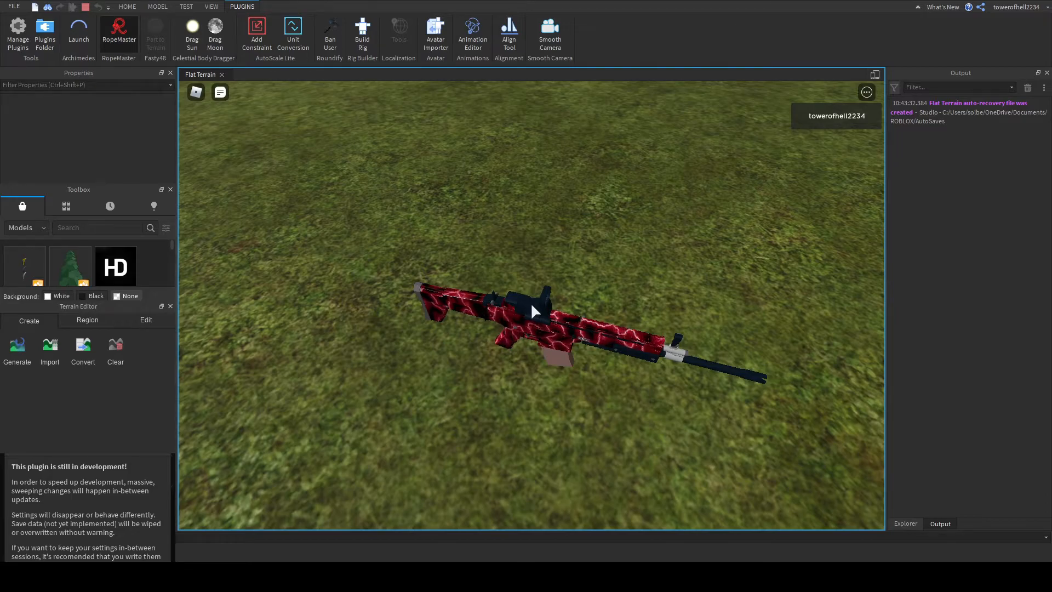
pyautogui.press('d')
pyautogui.press('w')
pyautogui.scroll(-5, 530, 302)
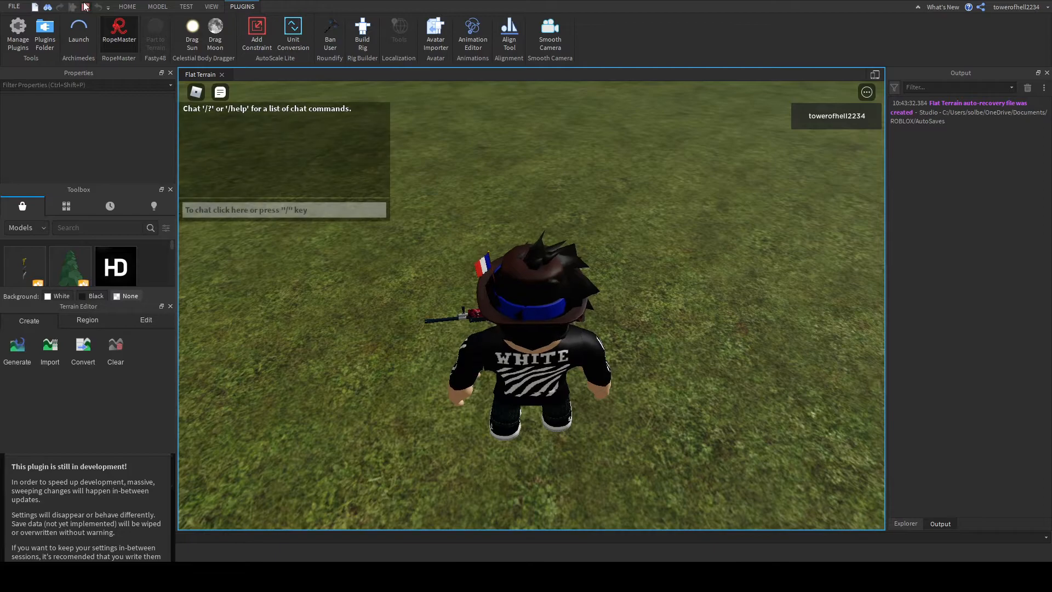
pyautogui.hotkey('shift', 'F5')
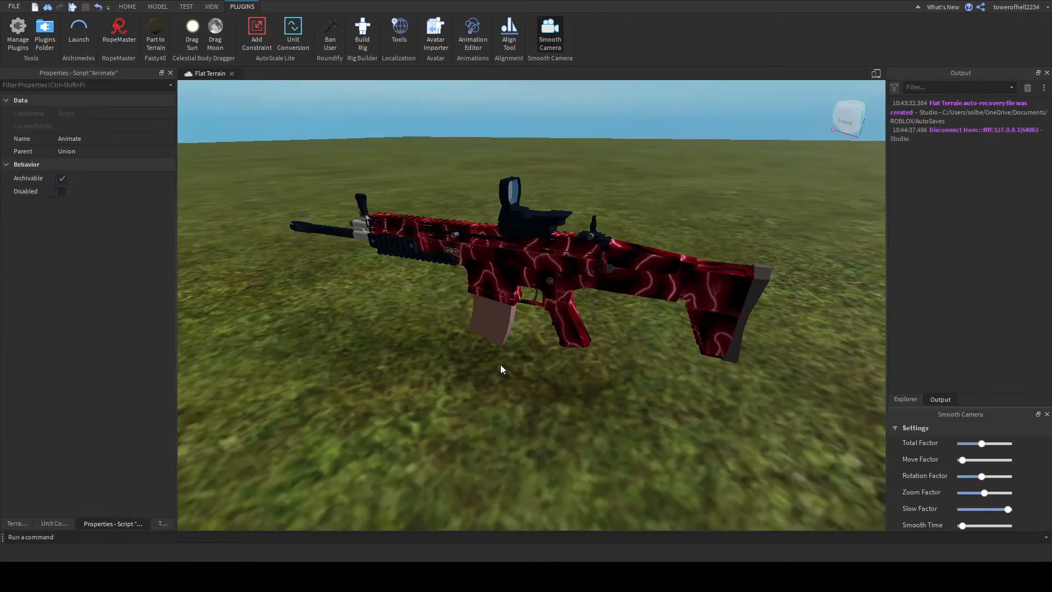
# Insert a Tool into the Workspace and place a duplicate of the SCAR model inside it
pyautogui.click(905, 400)
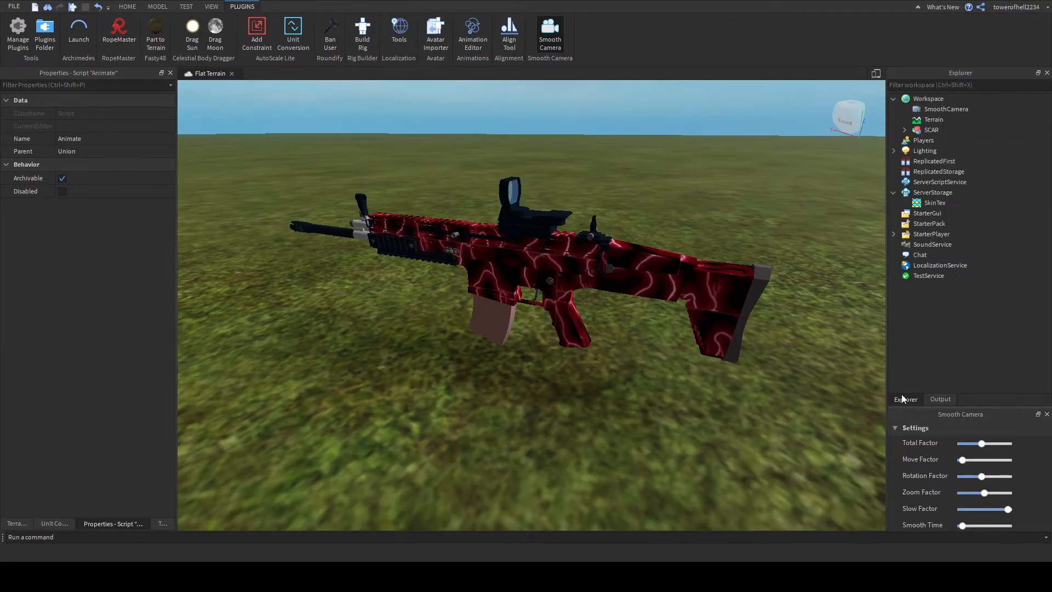
pyautogui.click(952, 98)
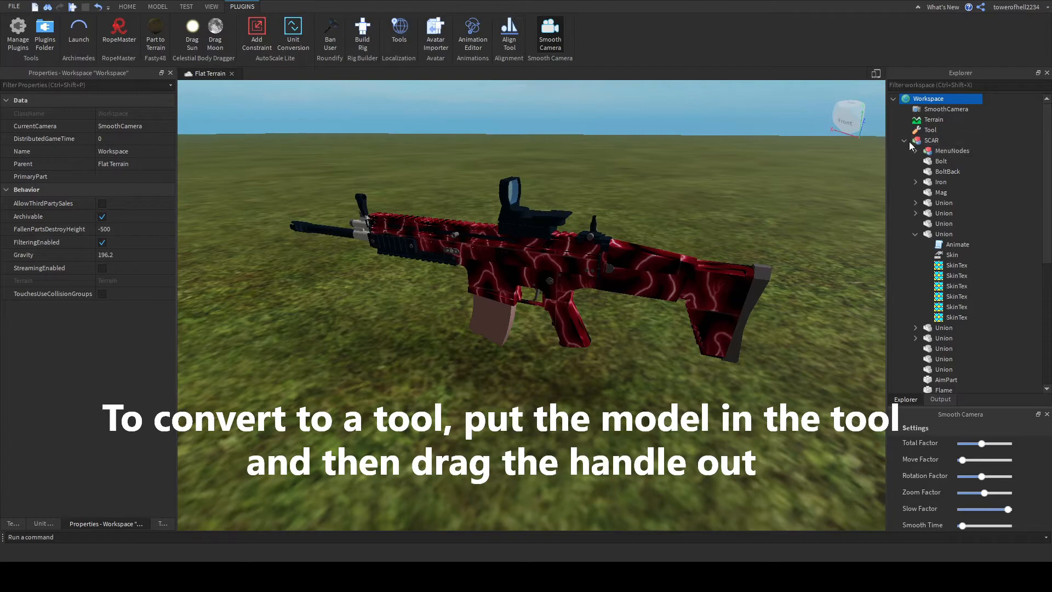
pyautogui.click(928, 141)
pyautogui.moveTo(928, 143)
pyautogui.mouseDown()
pyautogui.moveTo(943, 387)
pyautogui.moveTo(965, 134)
pyautogui.moveTo(956, 132)
pyautogui.mouseUp()
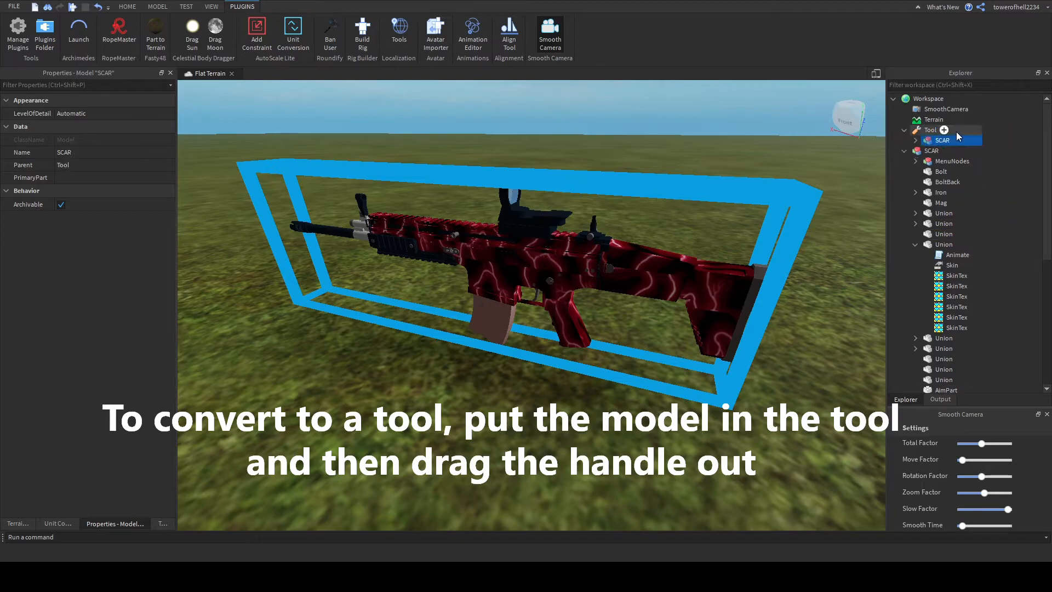
# Move the Handle part out of the duplicated SCAR model directly into the Tool, and rename the Tool as SCAR
pyautogui.click(905, 151)
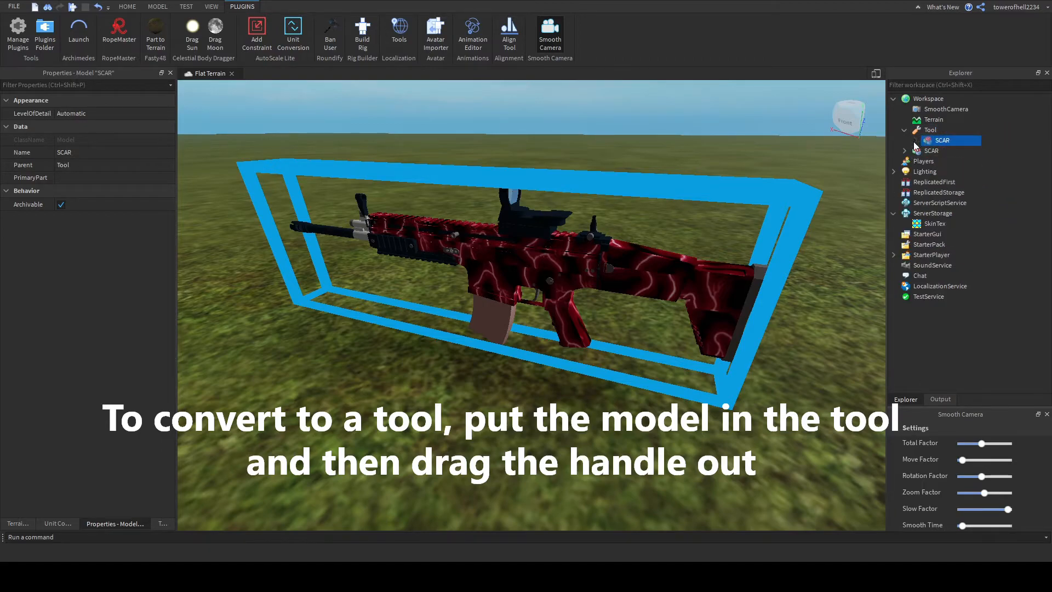
pyautogui.click(915, 141)
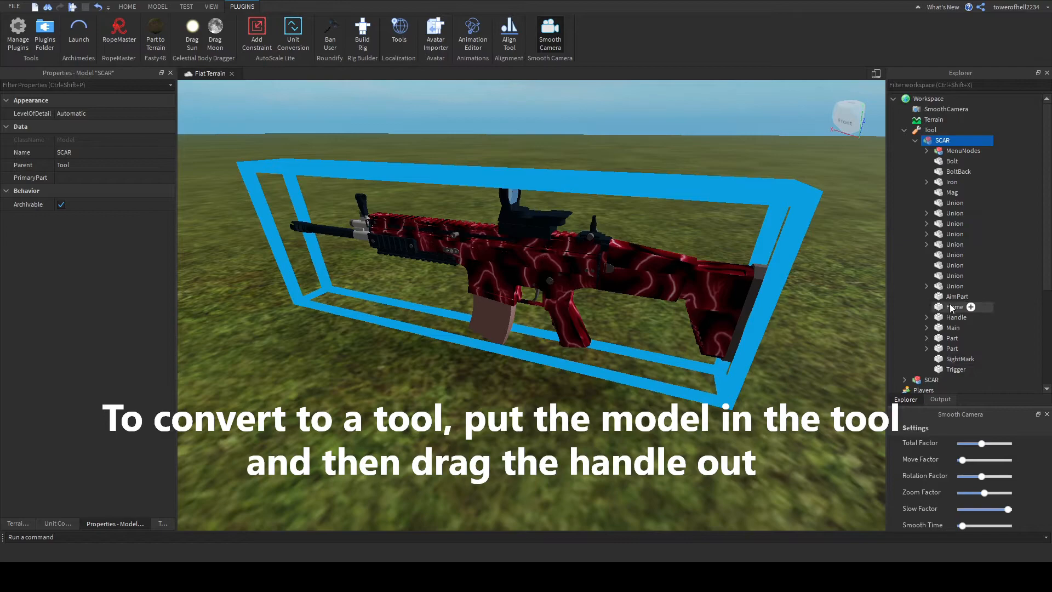
pyautogui.moveTo(953, 318); pyautogui.dragTo(944, 132)
pyautogui.click(914, 141)
pyautogui.click(930, 131)
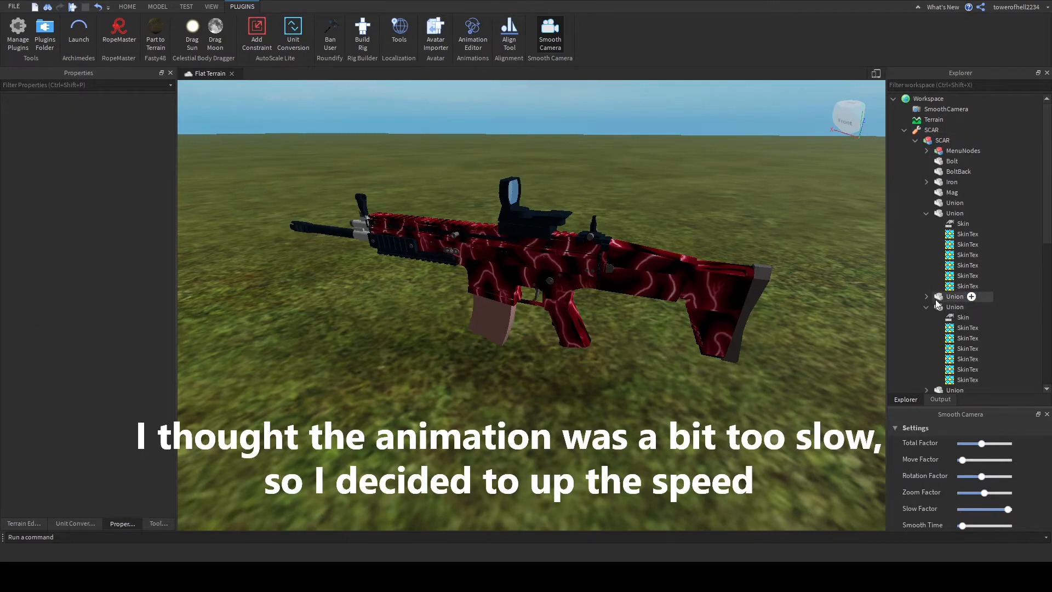
# Speed up the skin animation in the SCAR tool's Animate script by setting i2 to .01 and c2 to 0.005
pyautogui.click(926, 297)
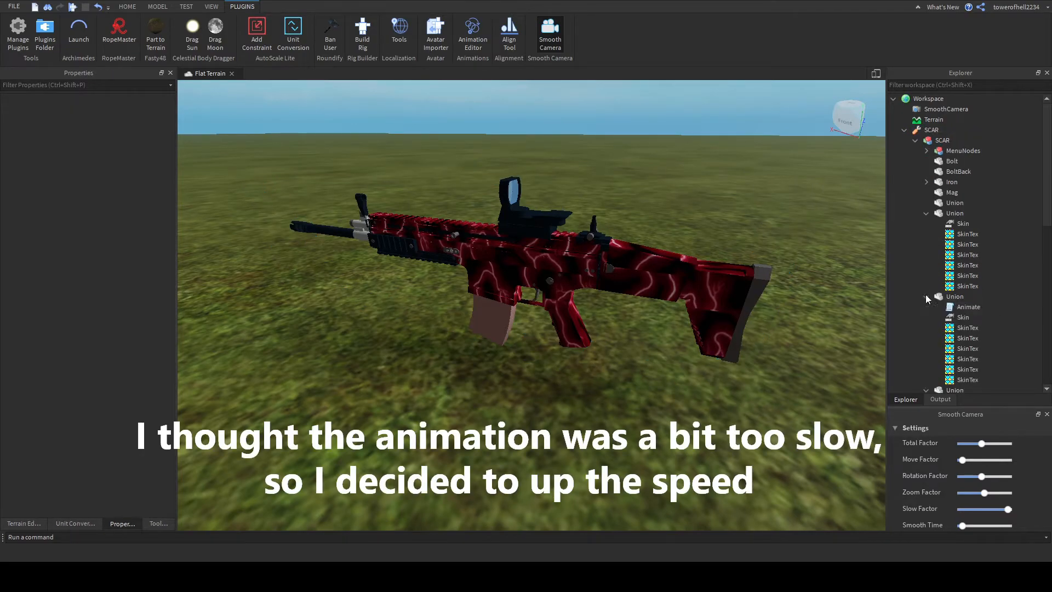
pyautogui.doubleClick(957, 308)
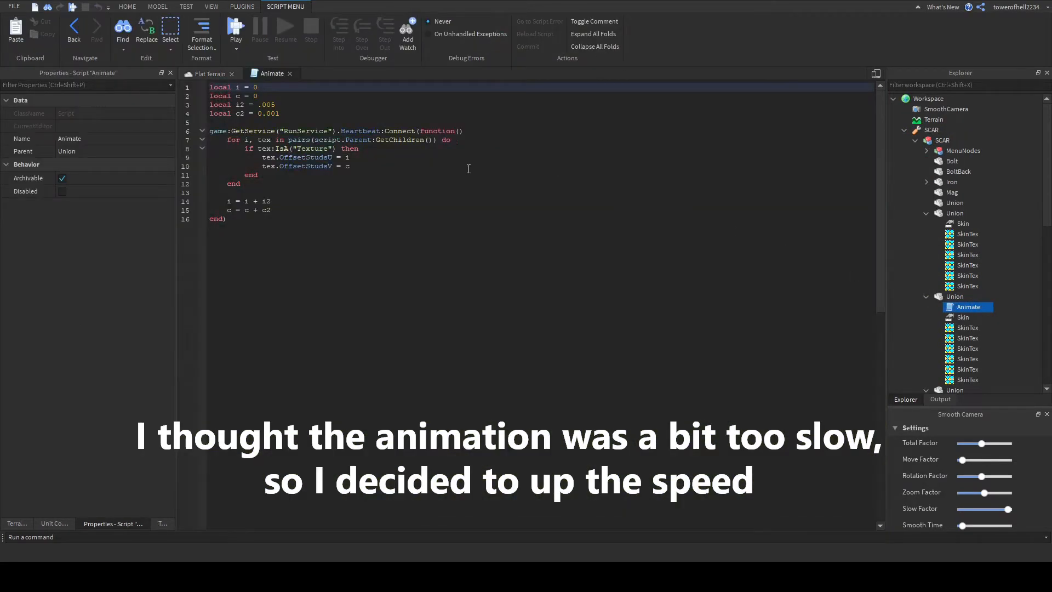
pyautogui.click(278, 105)
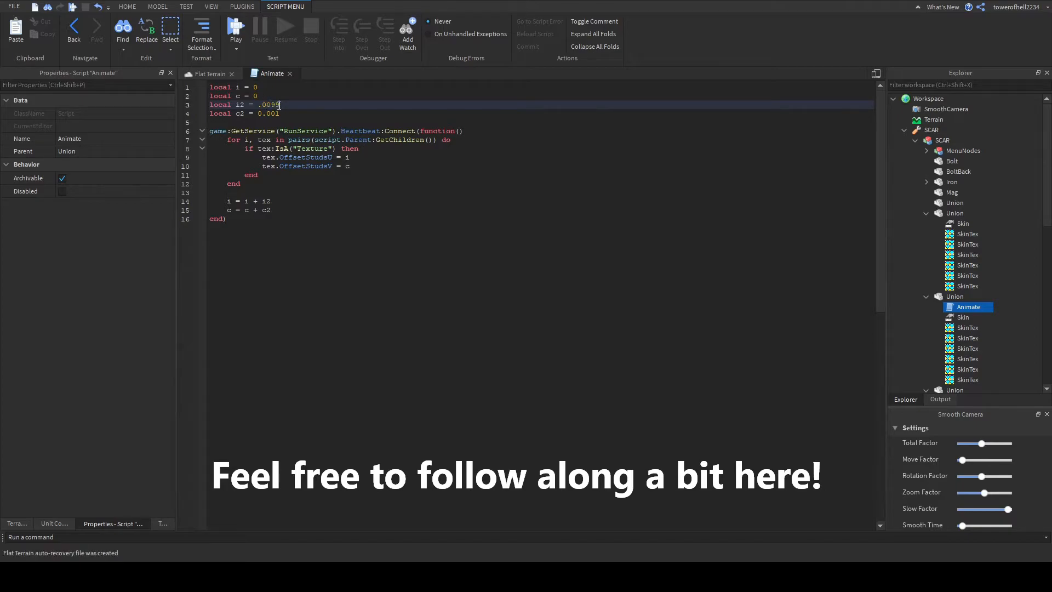
pyautogui.click(291, 115)
pyautogui.press('BackSpace')
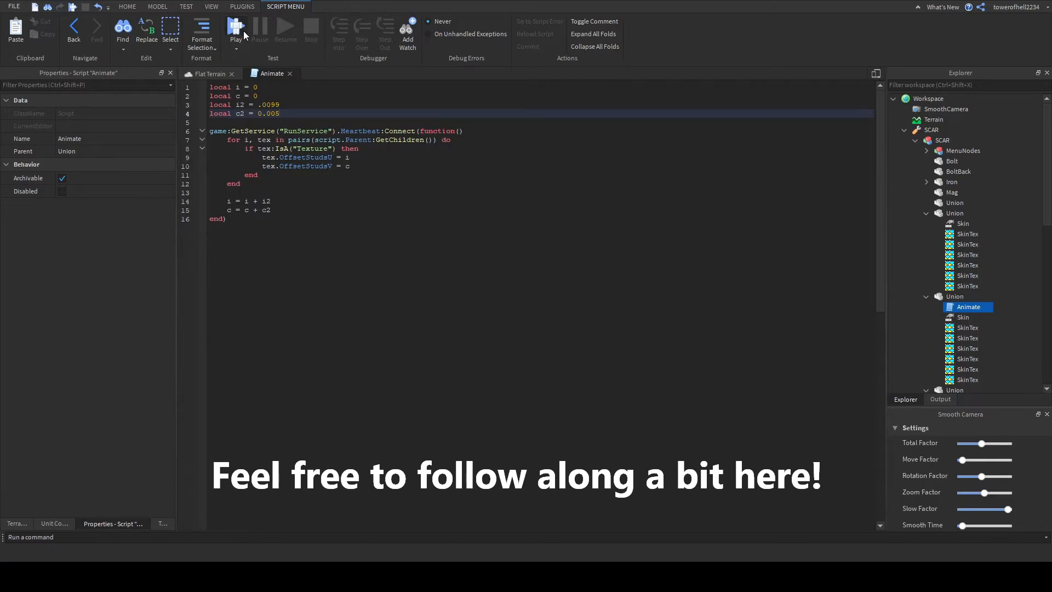
pyautogui.click(282, 104)
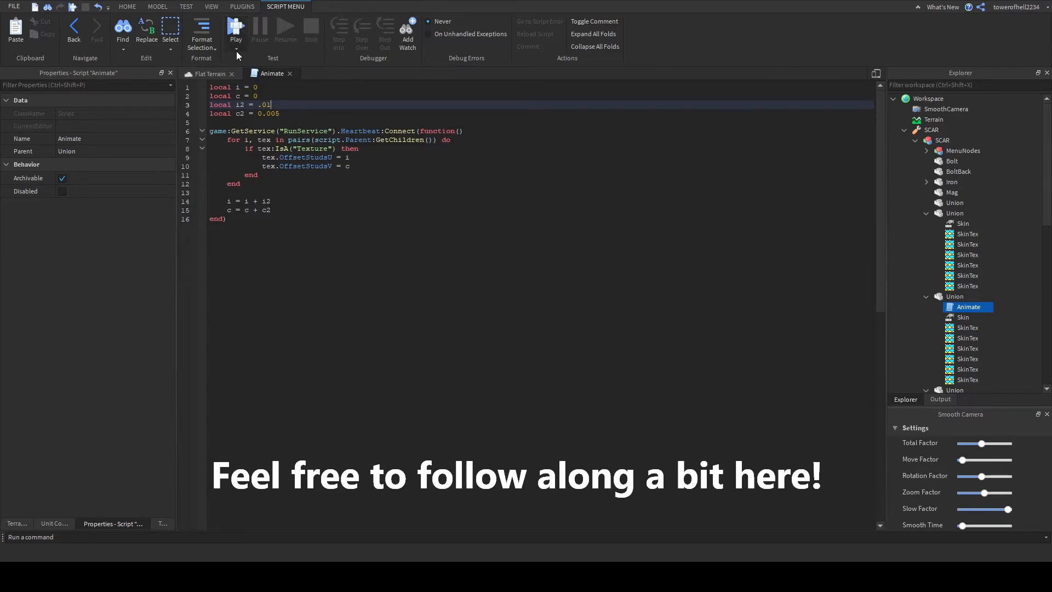
# Duplicate the edited Animate script into the other skinned unions of the SCAR tool, and collapse the tool's hierarchy
pyautogui.click(963, 318)
pyautogui.click(961, 310)
pyautogui.hotkey('ctrl', 'd')
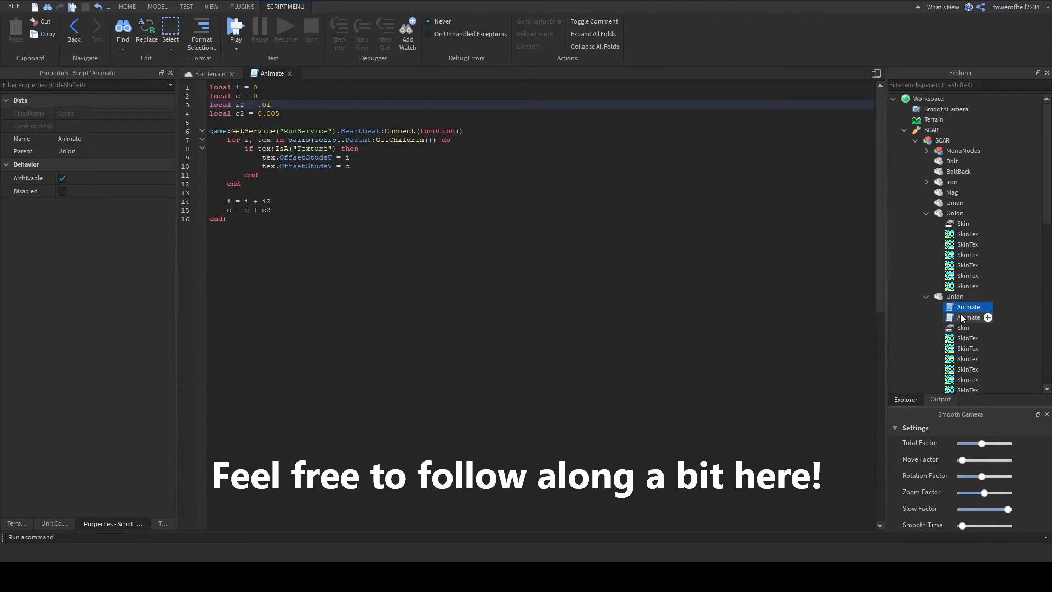
pyautogui.hotkey('ctrl', 'd')
pyautogui.moveTo(965, 309)
pyautogui.mouseDown()
pyautogui.moveTo(967, 219)
pyautogui.moveTo(958, 327)
pyautogui.mouseUp()
pyautogui.click(927, 317)
pyautogui.click(925, 223)
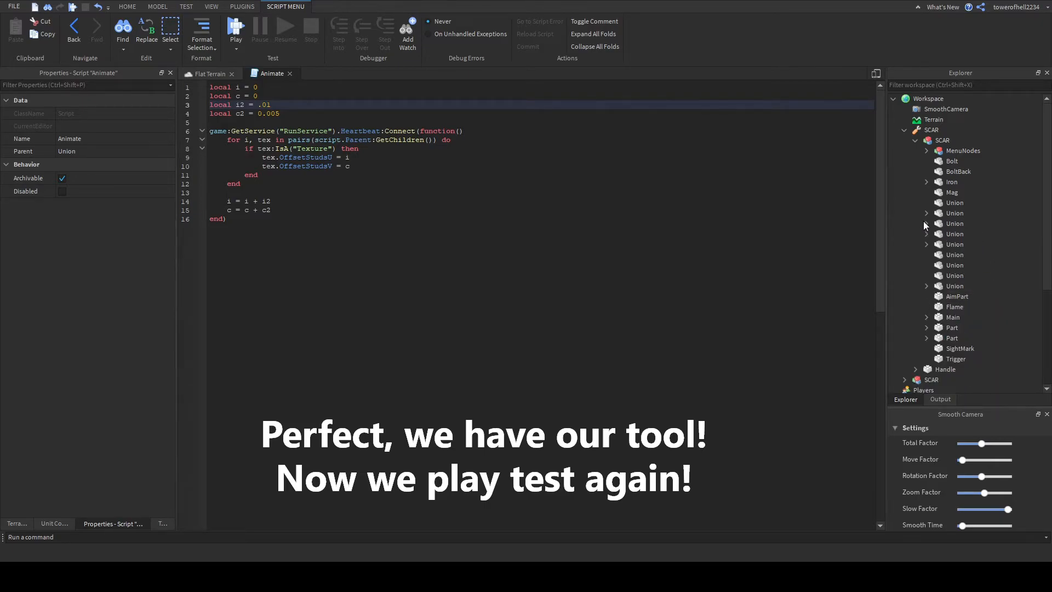
pyautogui.click(904, 129)
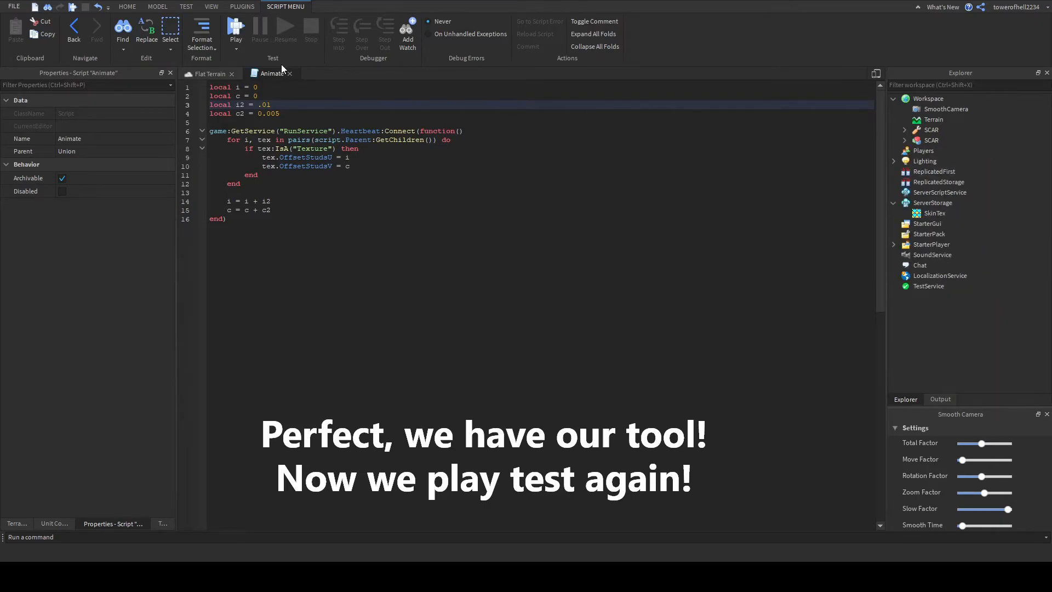
# Start a play test, walk the avatar towards the SCAR, and display the output log
pyautogui.click(233, 24)
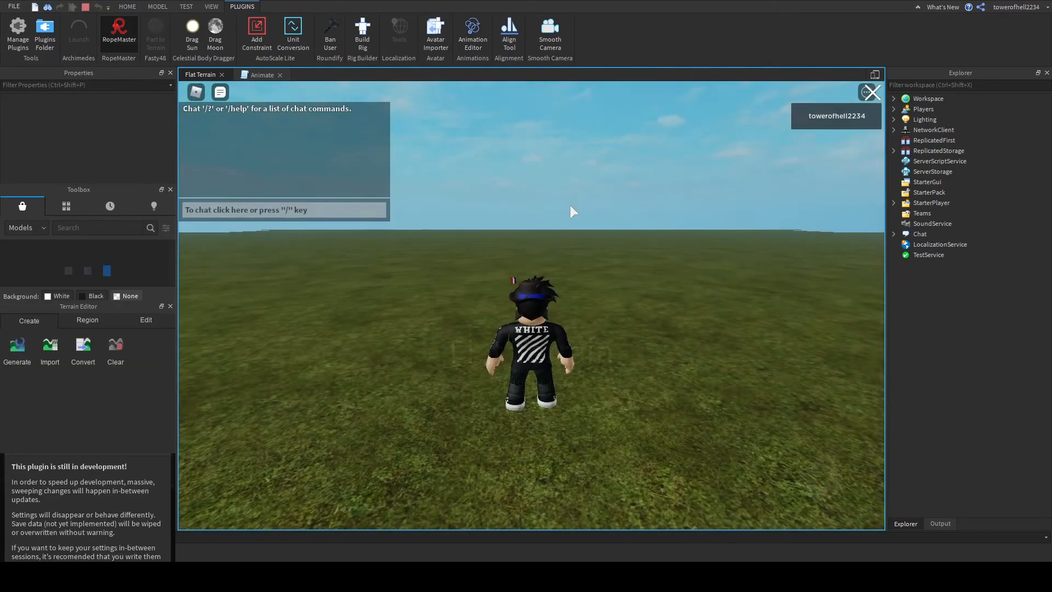
pyautogui.moveTo(627, 265); pyautogui.dragTo(627, 271, button='right')
pyautogui.press('w')
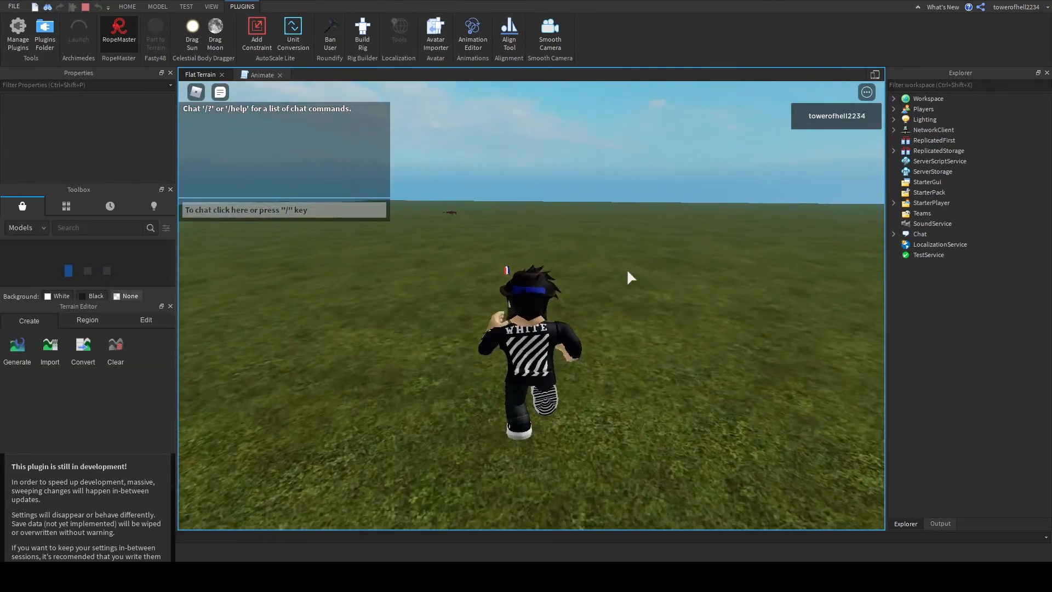
pyautogui.click(936, 525)
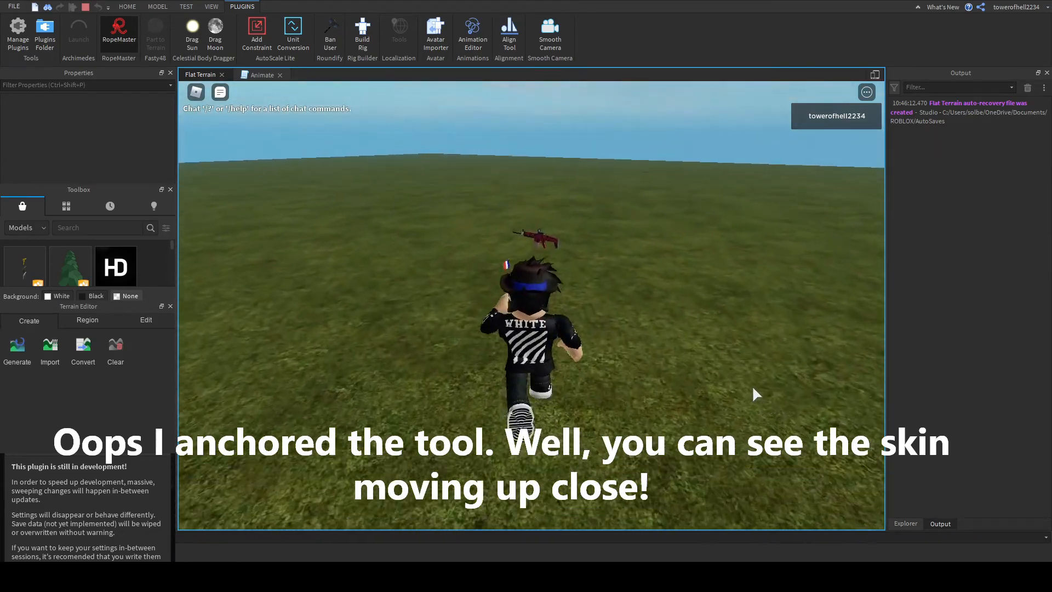
# Pick up the SCAR tool, examine its animated skin up close in first-person view, and unequip it to view it from outside
pyautogui.moveTo(755, 389); pyautogui.dragTo(755, 389, button='right')
pyautogui.scroll(5, 755, 389)
pyautogui.scroll(3, 755, 389)
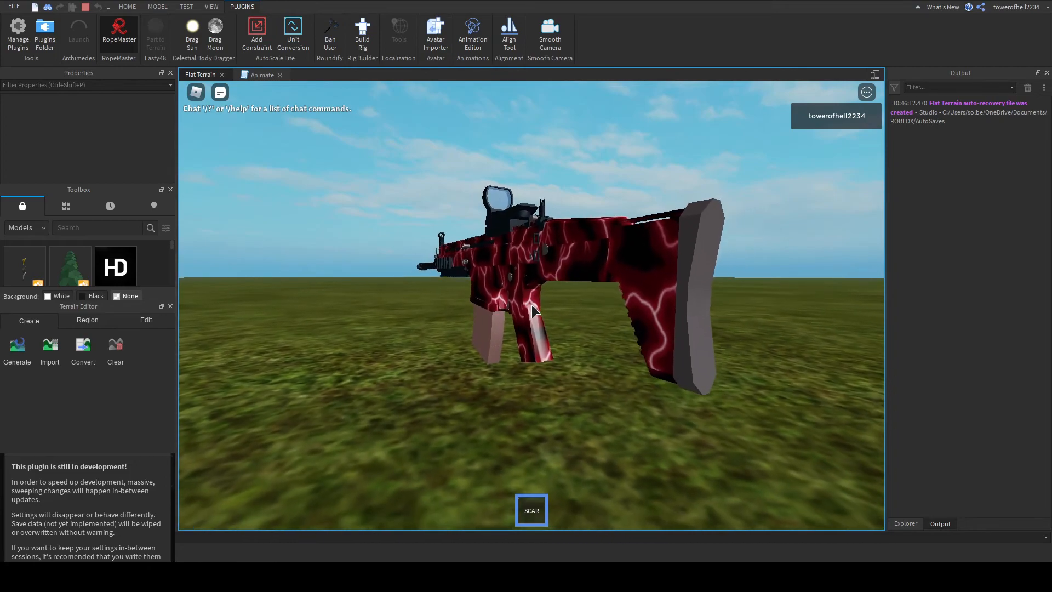
pyautogui.scroll(-3, 534, 312)
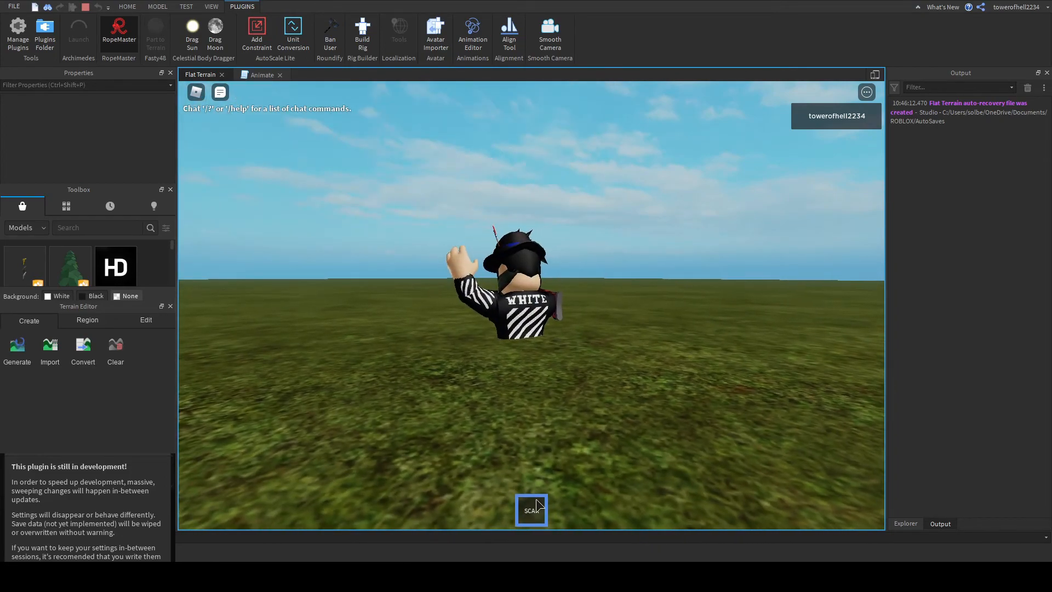
pyautogui.click(537, 507)
pyautogui.press('w')
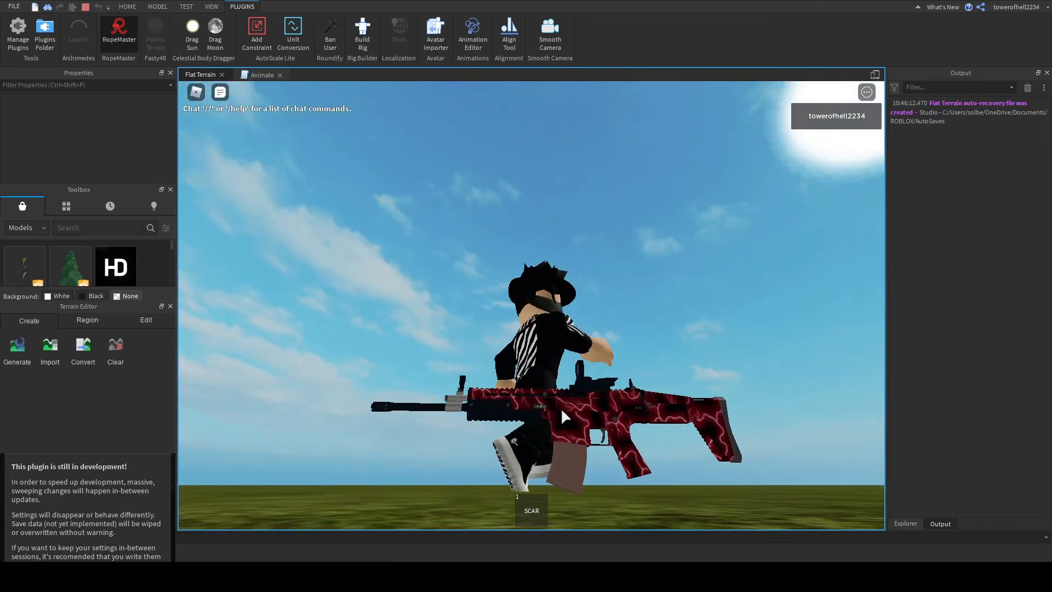